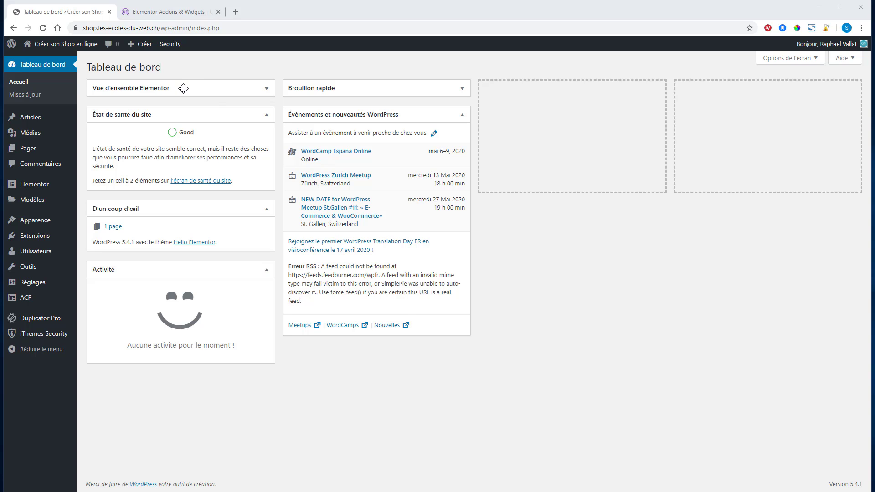
- Look through the site's posts, media library, full page list and comments in the WordPress admin
mouse_move(35, 122)
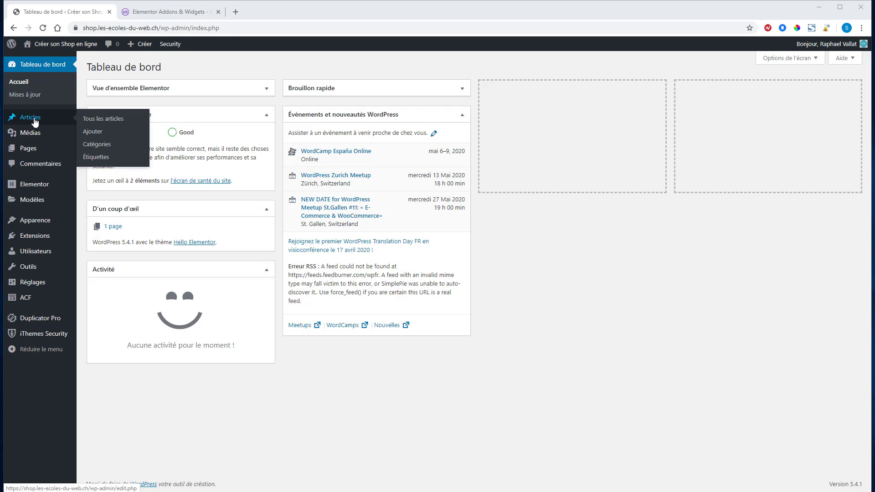
left_click(87, 120)
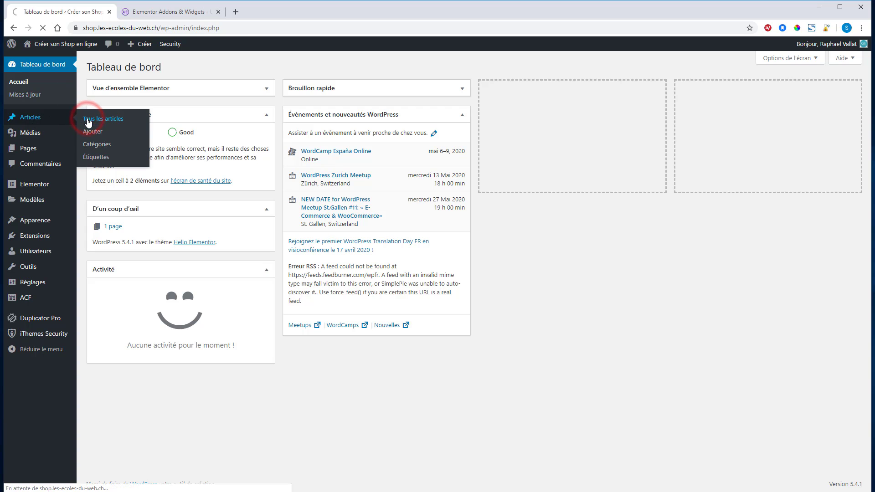
left_click(24, 160)
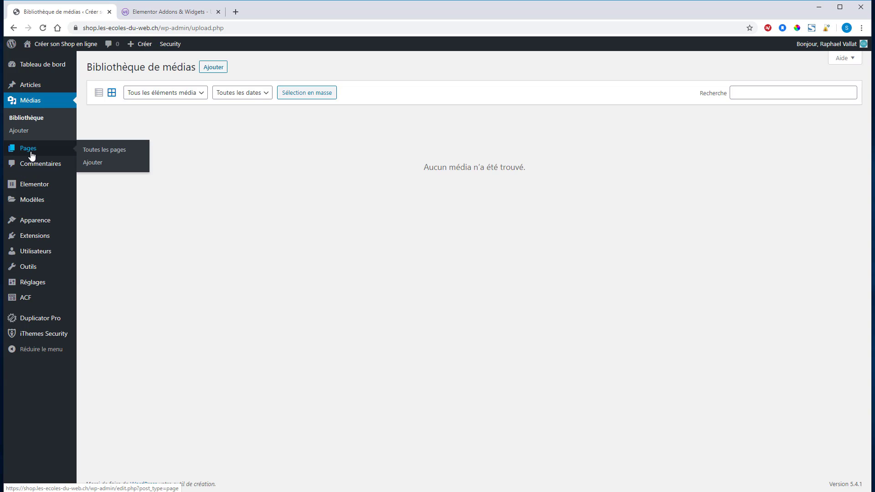
left_click(95, 151)
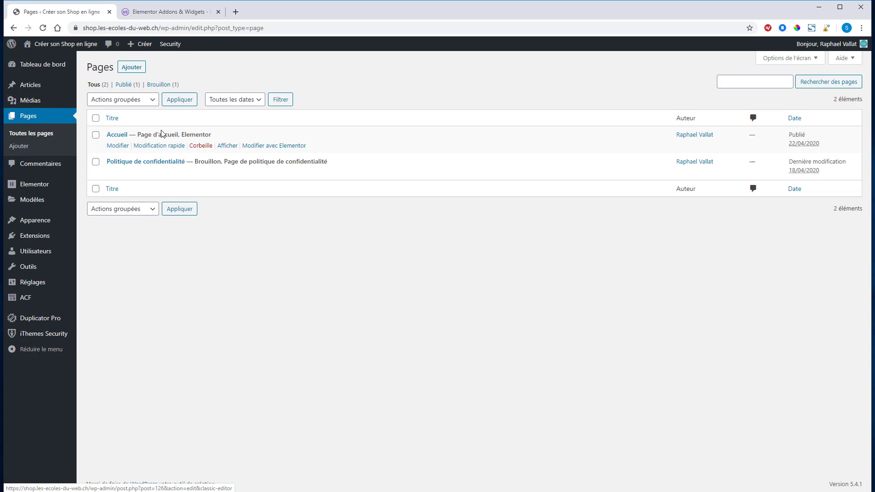
left_click(55, 168)
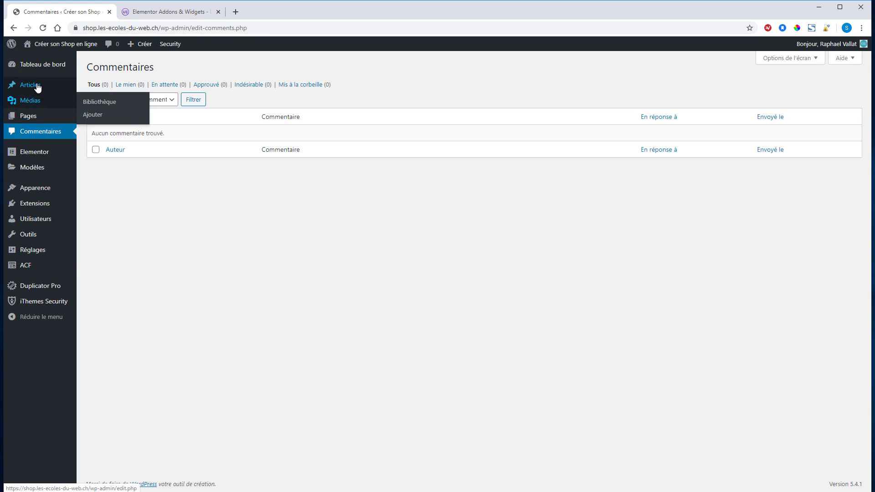
- Review the installed themes and the list of installed plugins (Extensions)
mouse_move(40, 160)
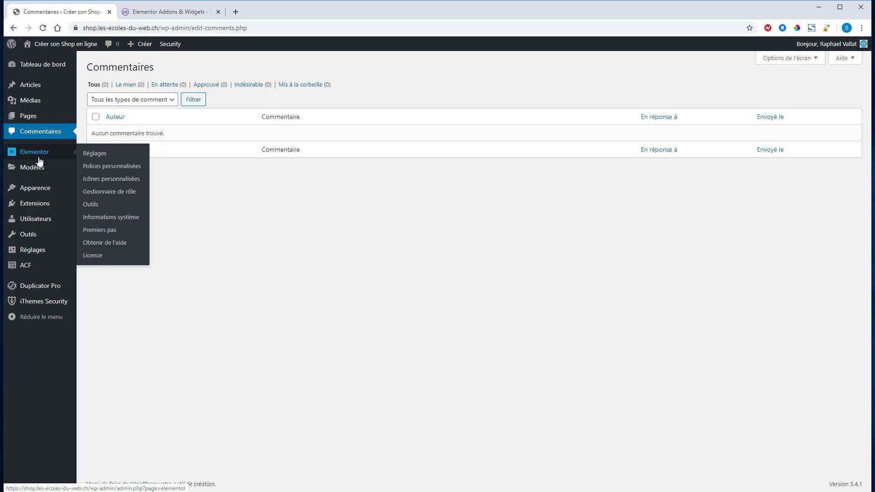
mouse_move(39, 187)
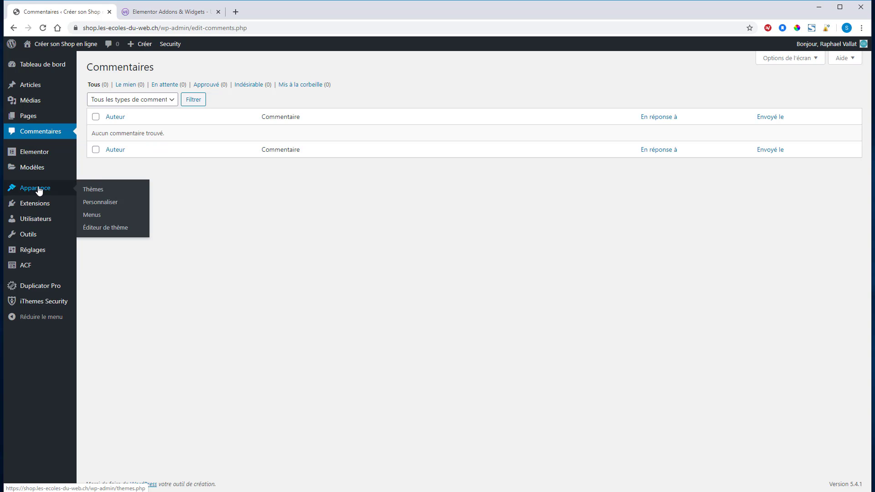
left_click(95, 189)
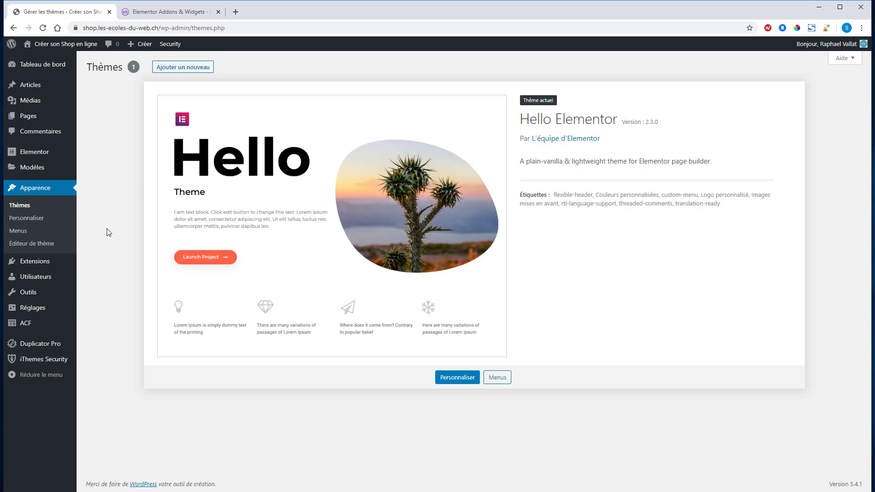
mouse_move(44, 266)
left_click(105, 266)
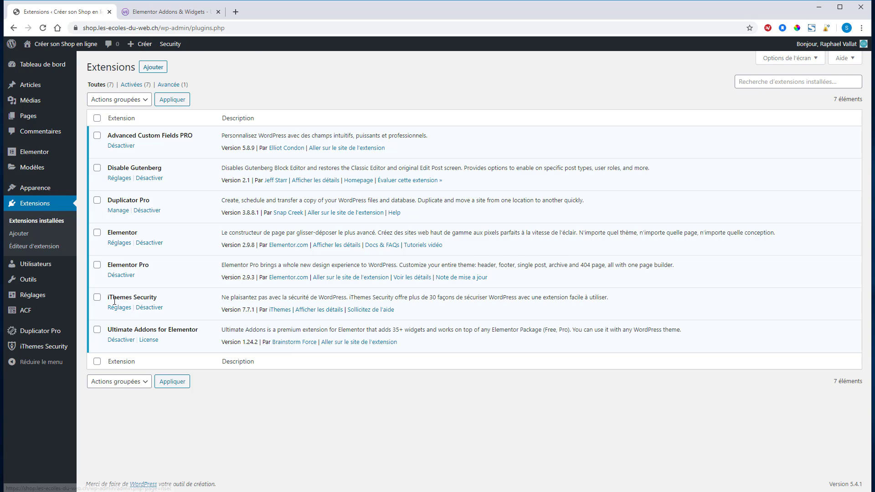
left_click(84, 28)
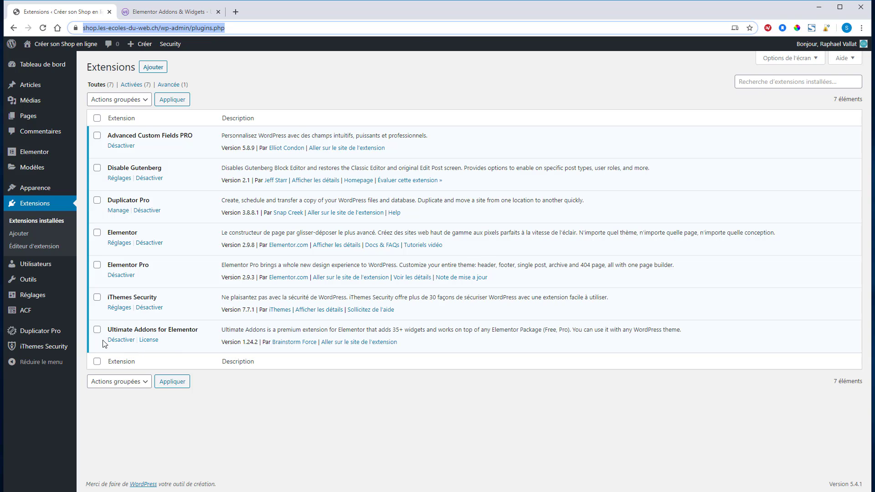
- Switch to the Ultimate Addons for Elementor site and review its widget list down to the WooCommerce widgets
left_click(167, 12)
scroll(576, 256, "down", 4)
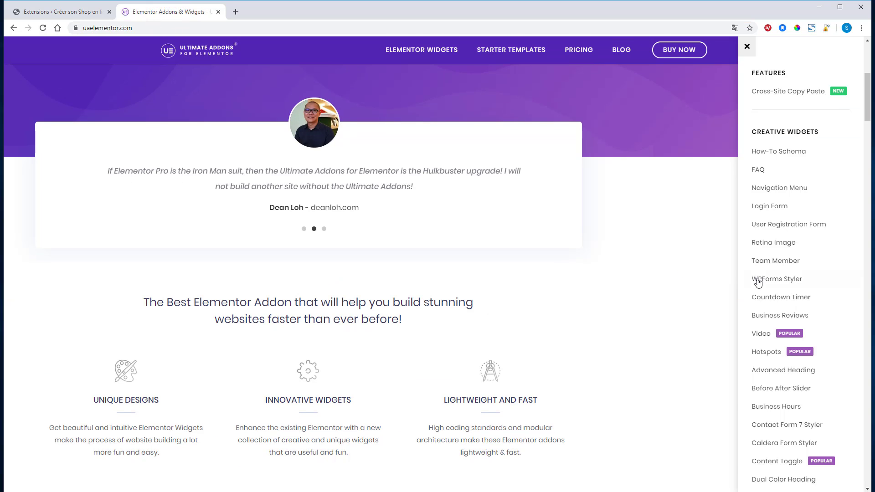
scroll(764, 327, "down", 5)
scroll(764, 327, "down", 5)
scroll(714, 352, "down", 4)
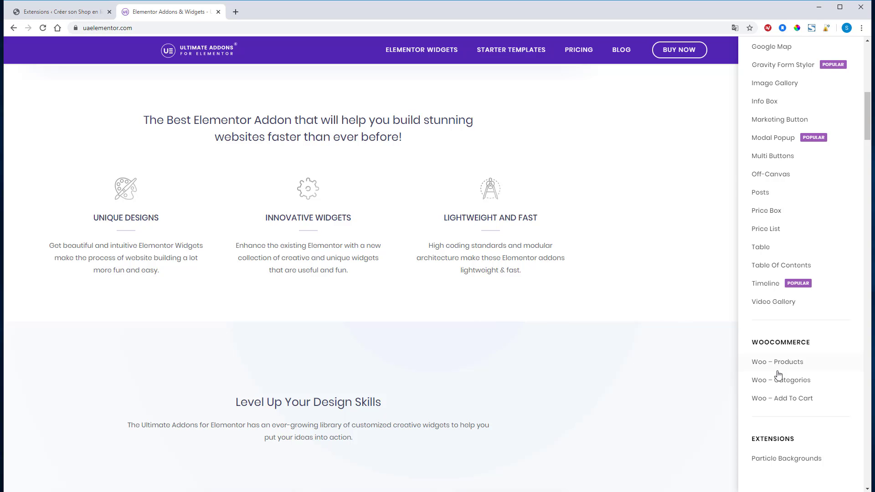
- Open the Woo – Add To Cart widget demo and add the Nice Ceiling Lamp to the cart
left_click(774, 399)
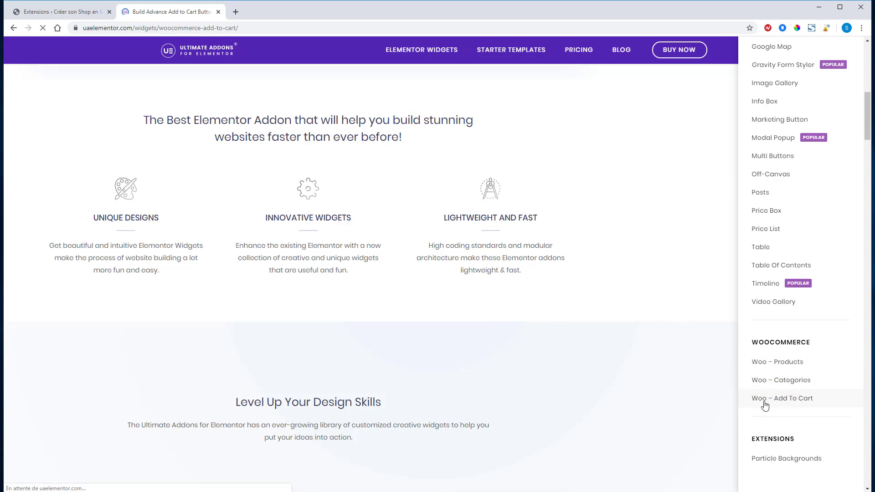
scroll(588, 308, "down", 3)
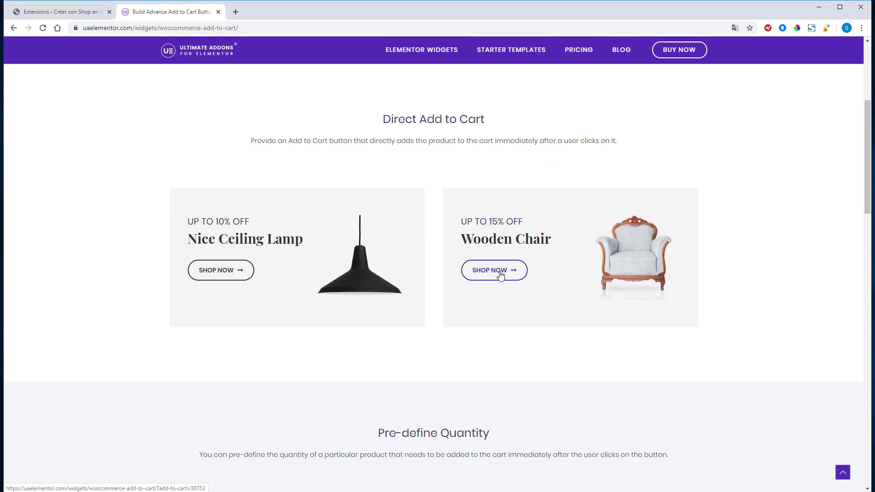
left_click(218, 270)
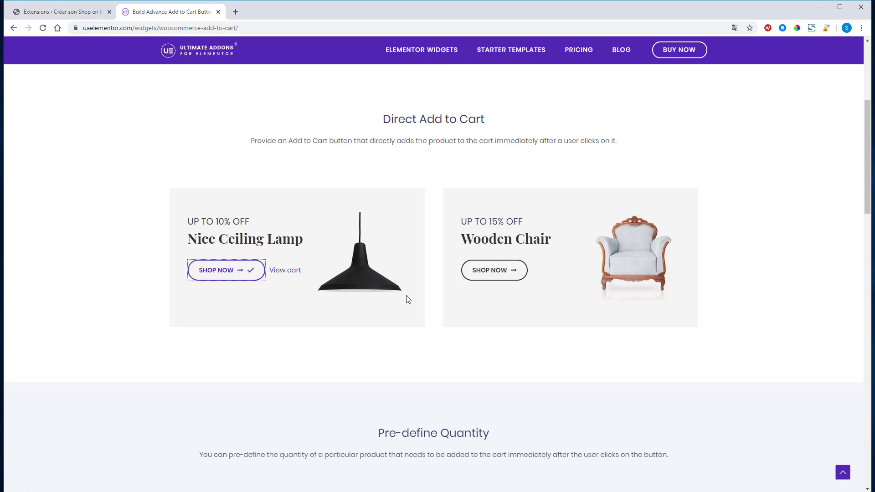
scroll(734, 271, "down", 6)
scroll(523, 211, "up", 7)
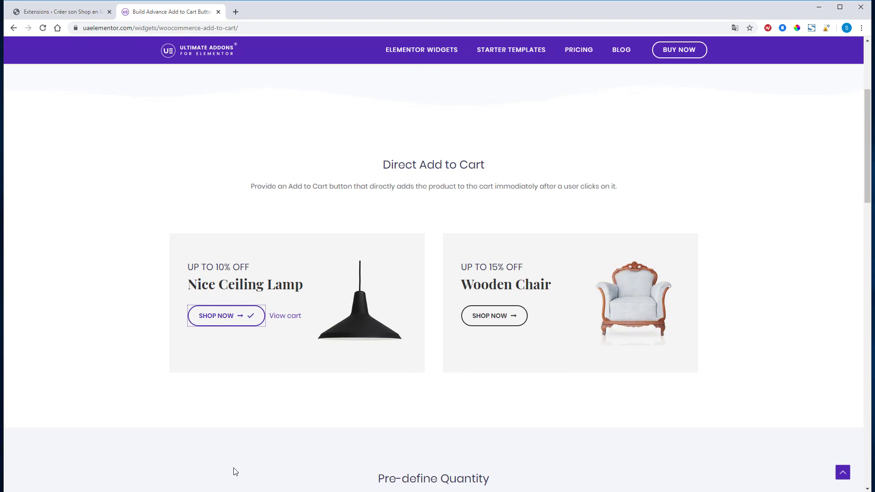
- Open the shop's public site from the WordPress admin in a separate browser tab, close the Ultimate Addons page and view the site
left_click(67, 13)
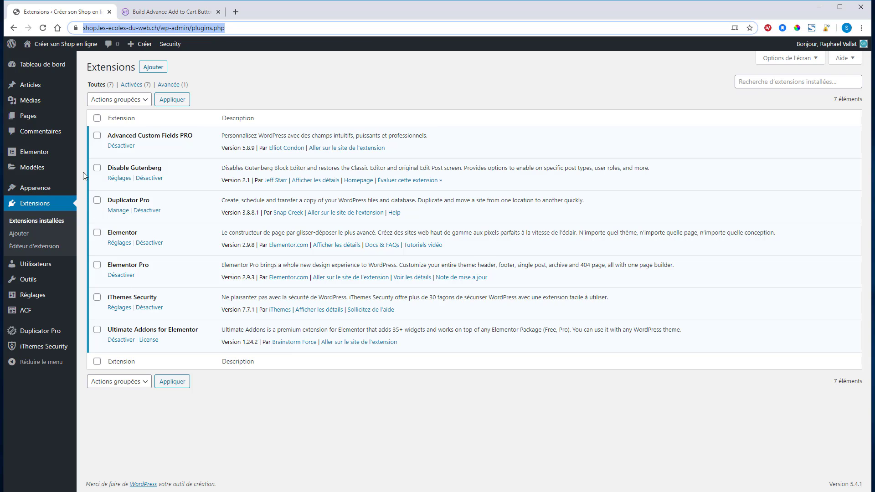
mouse_move(63, 46)
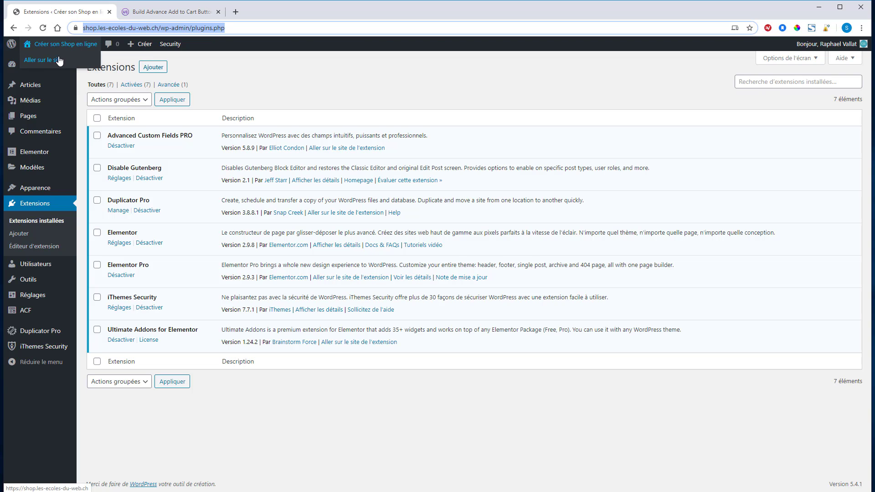
middle_click(58, 60)
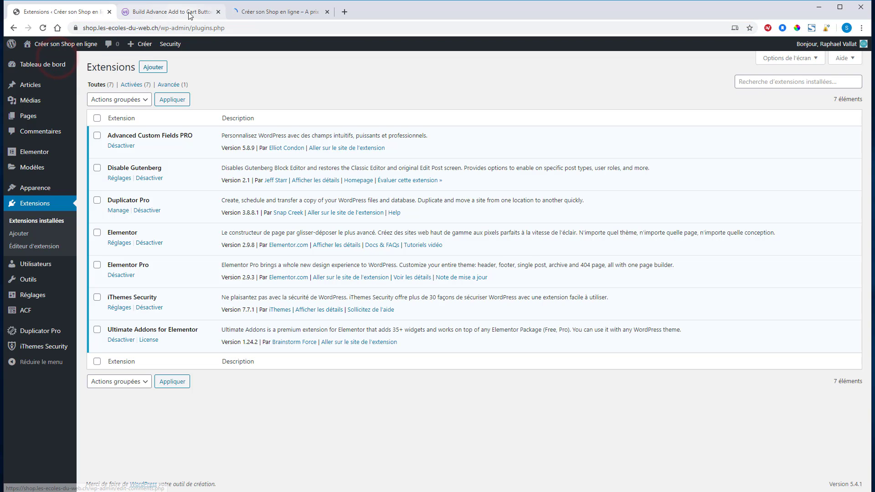
left_click(220, 11)
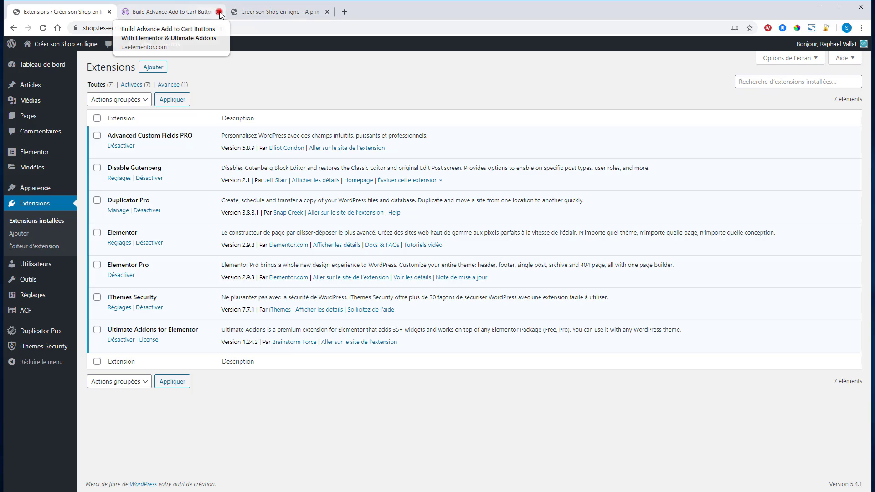
left_click(200, 11)
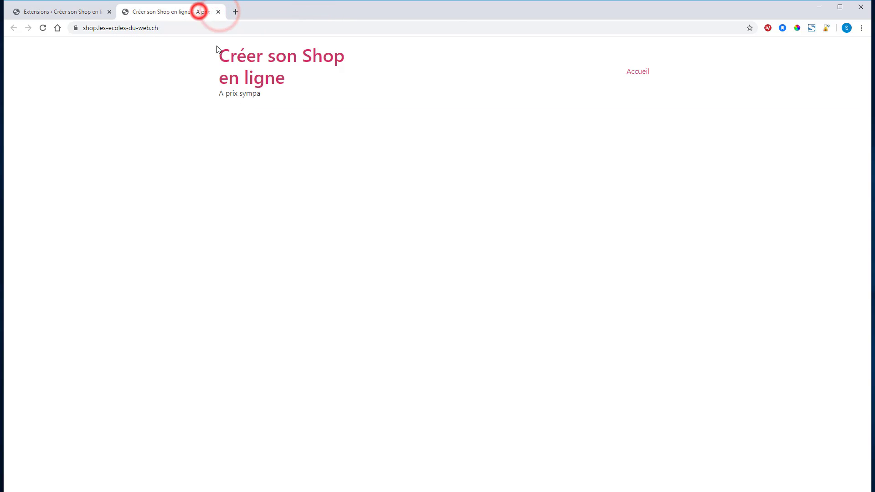
left_click(259, 80)
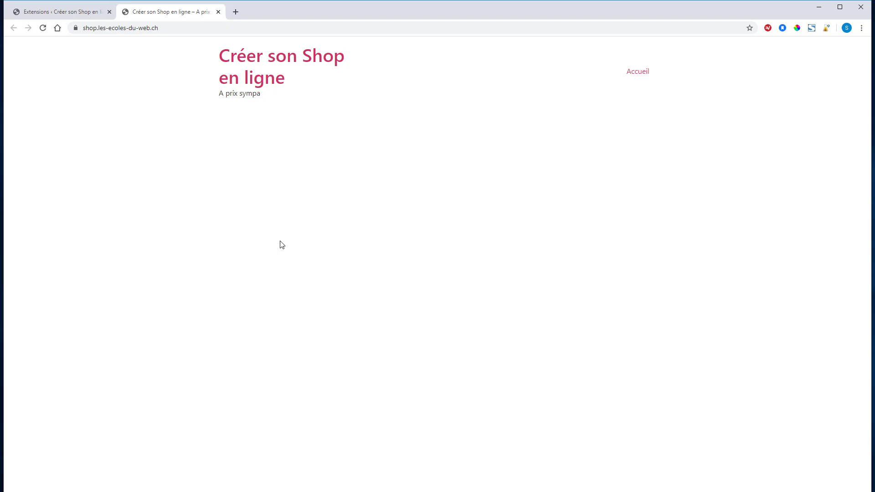
- Return to the WordPress admin and open the header (En-tête) templates of the Theme Builder
left_click(63, 13)
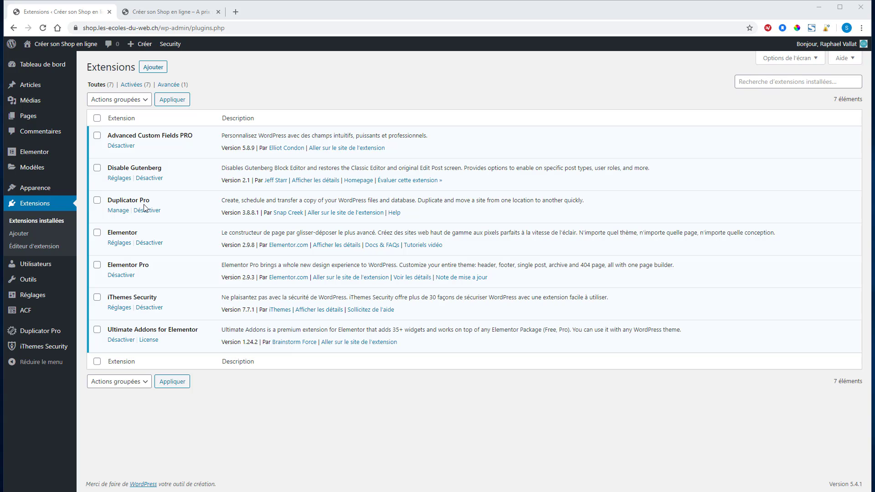
mouse_move(37, 168)
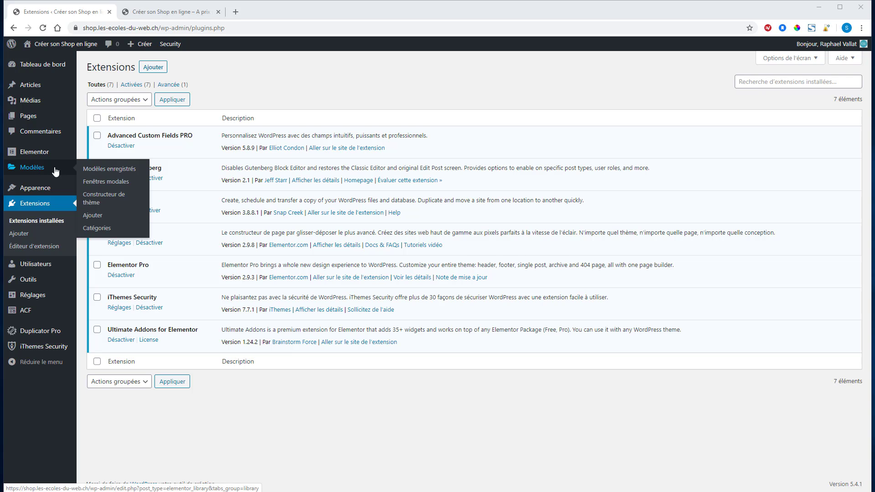
left_click(102, 198)
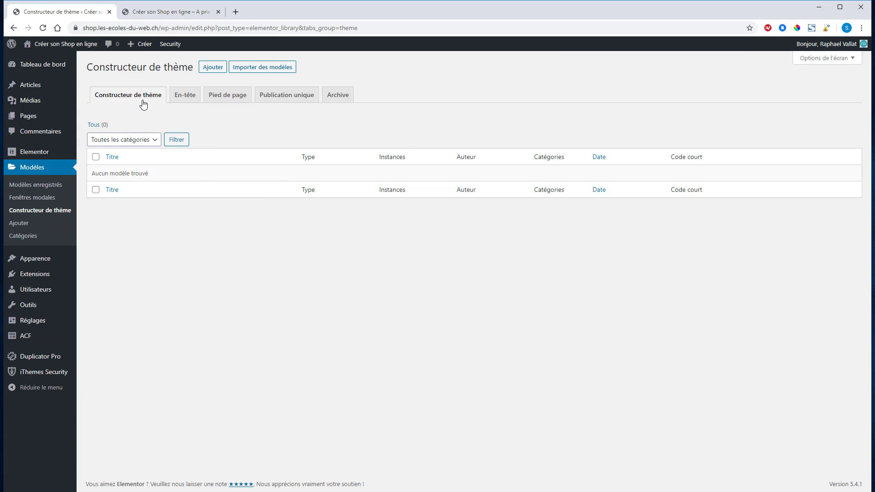
left_click(187, 98)
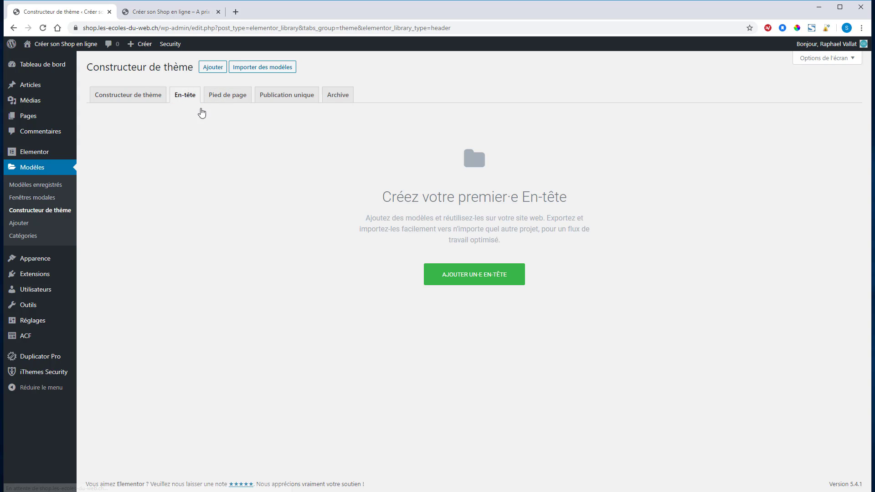
- Create a new header (En-tête) template named "entete"
left_click(478, 280)
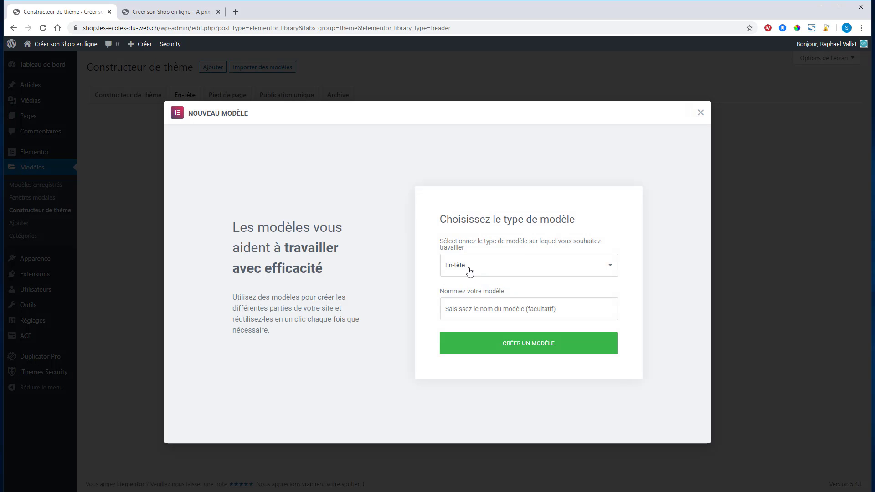
left_click(459, 306)
type("e")
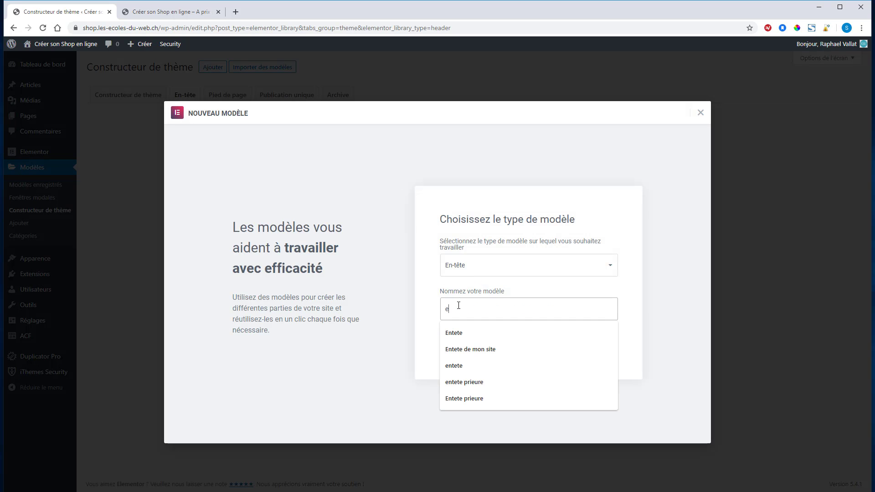
type("ntete")
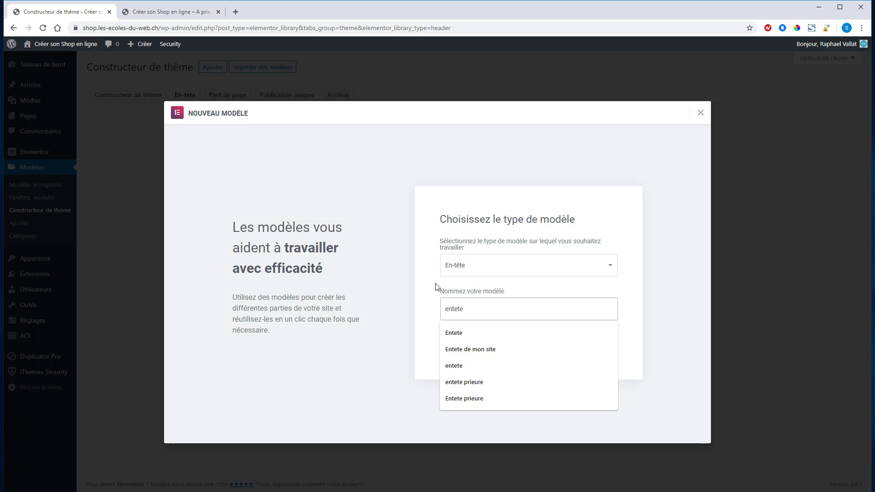
left_click(437, 288)
left_click(516, 347)
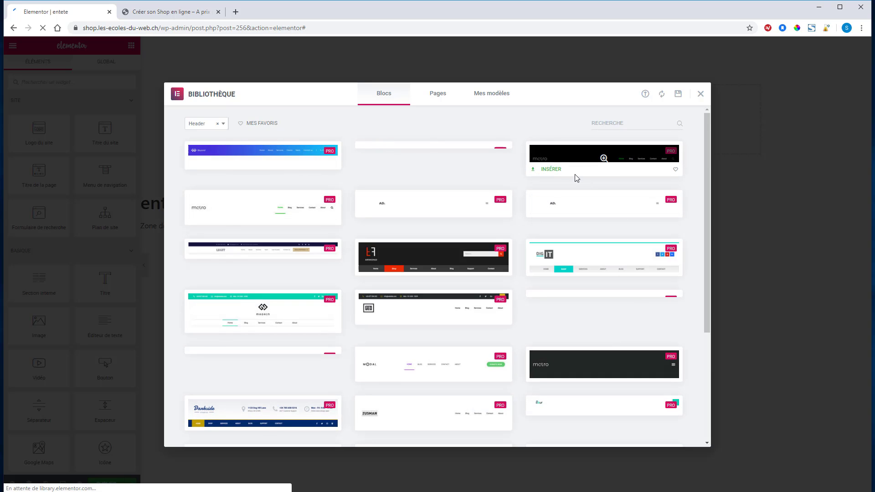
- Insert the black metro header block from the library, connecting the site to the Elementor template library
left_click(549, 170)
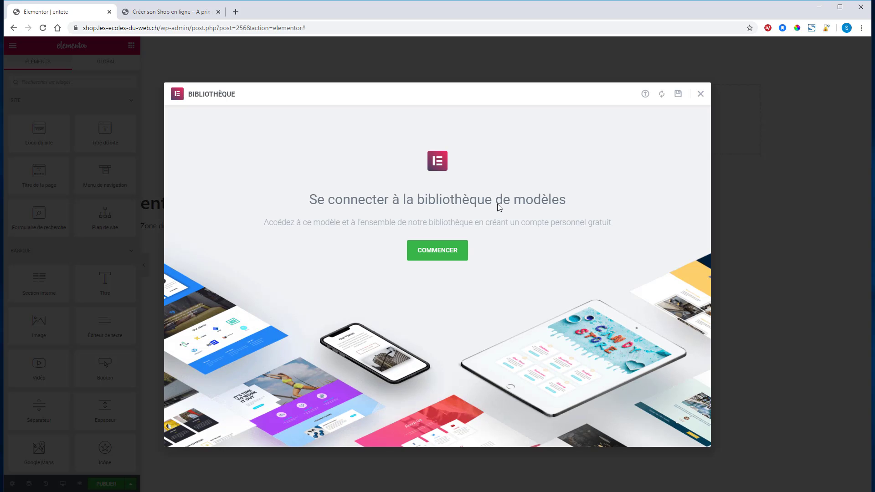
left_click(442, 254)
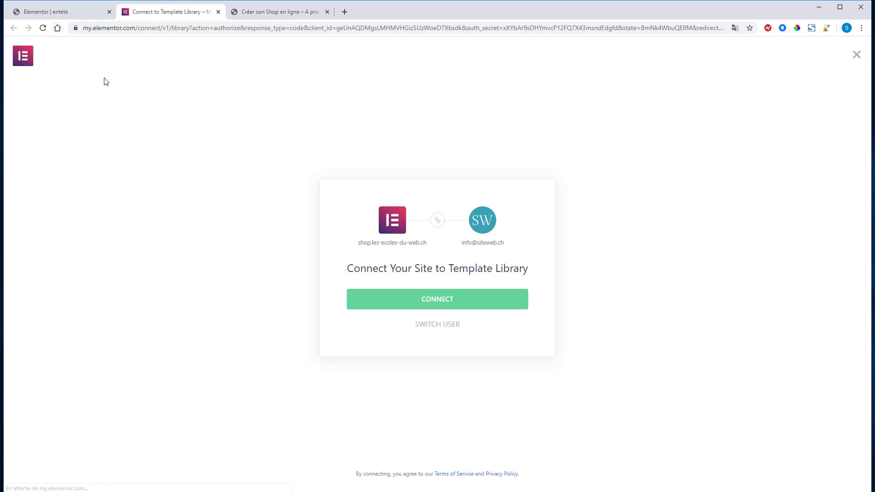
left_click(423, 302)
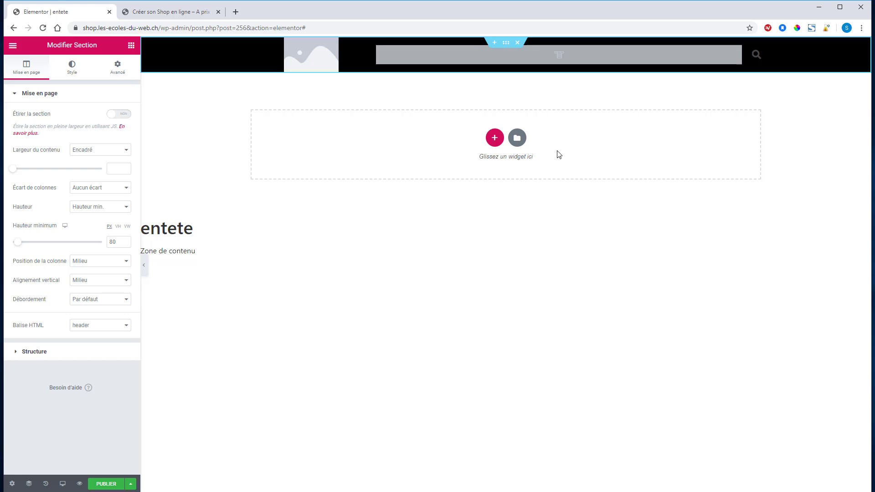
- Delete the site logo widget from the first column of the header
left_click(318, 57)
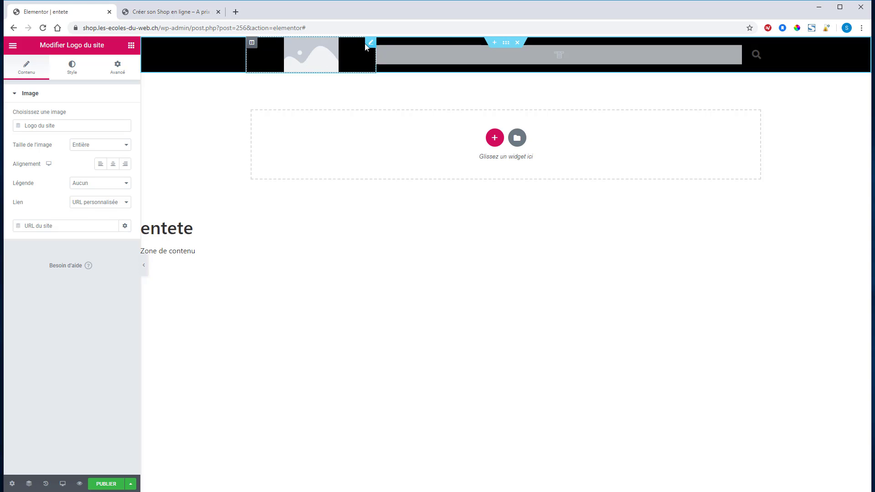
right_click(369, 44)
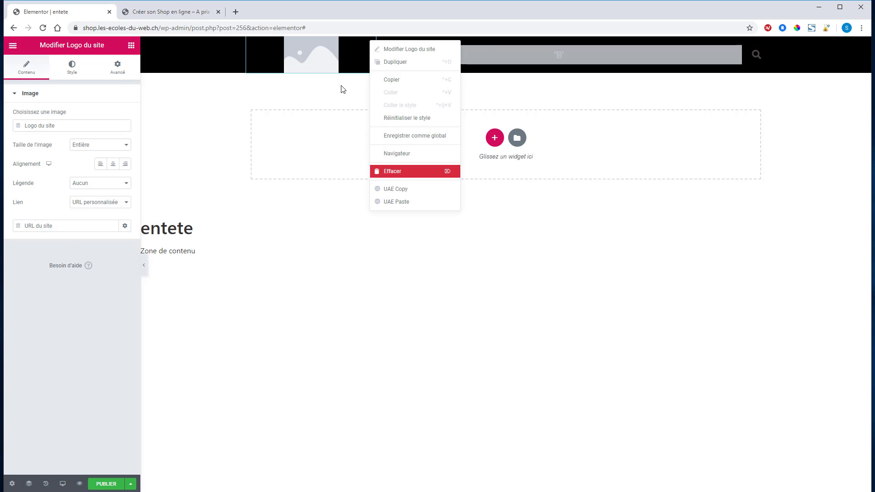
key("Delete")
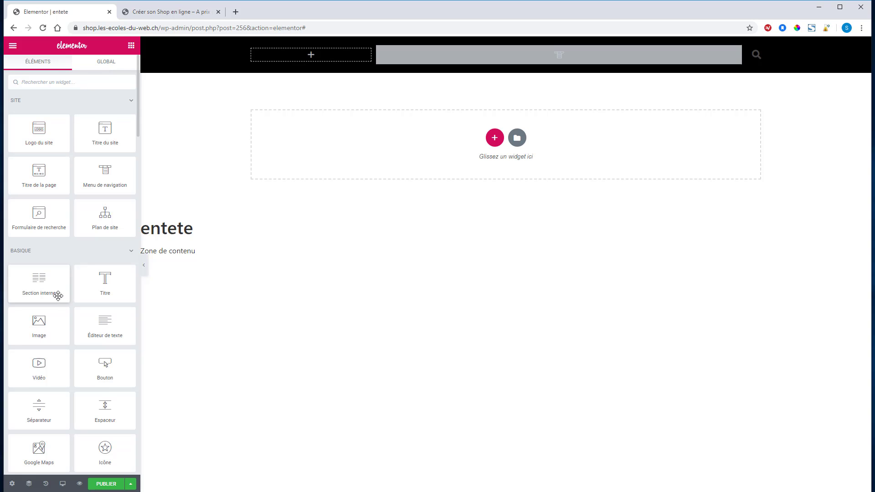
- Add an Image widget to the empty first header column and upload ecoles-du-web.png from the Téléchargements folder as its image
left_click_drag(46, 324, 313, 57)
left_click(72, 150)
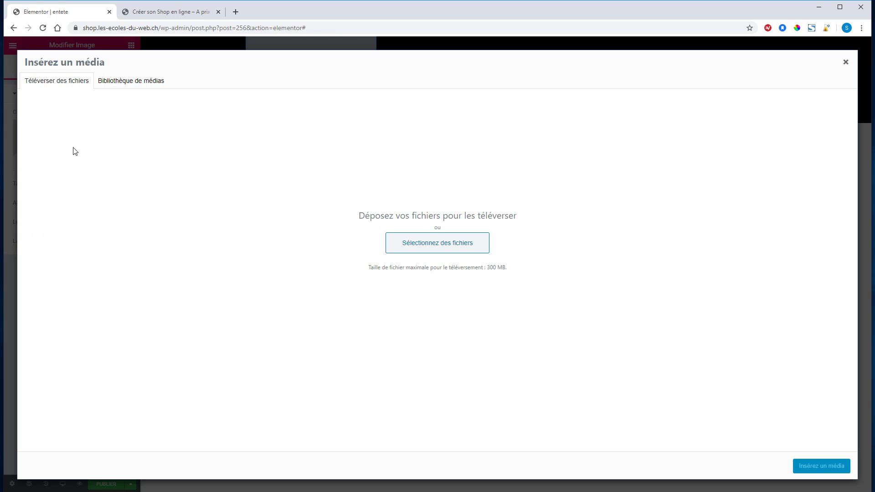
left_click(429, 246)
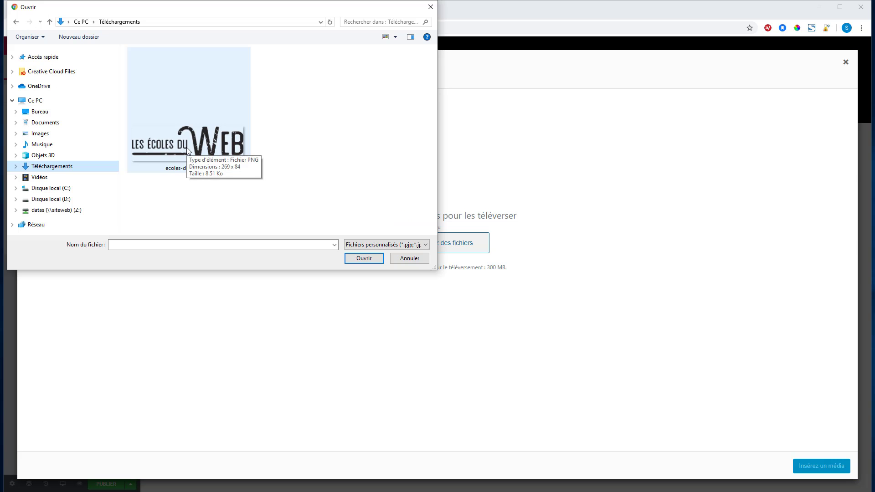
double_click(187, 147)
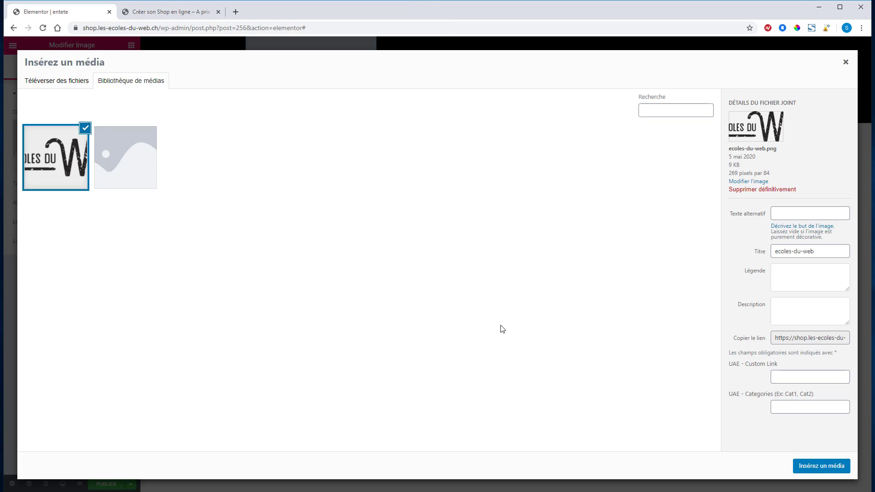
left_click(827, 471)
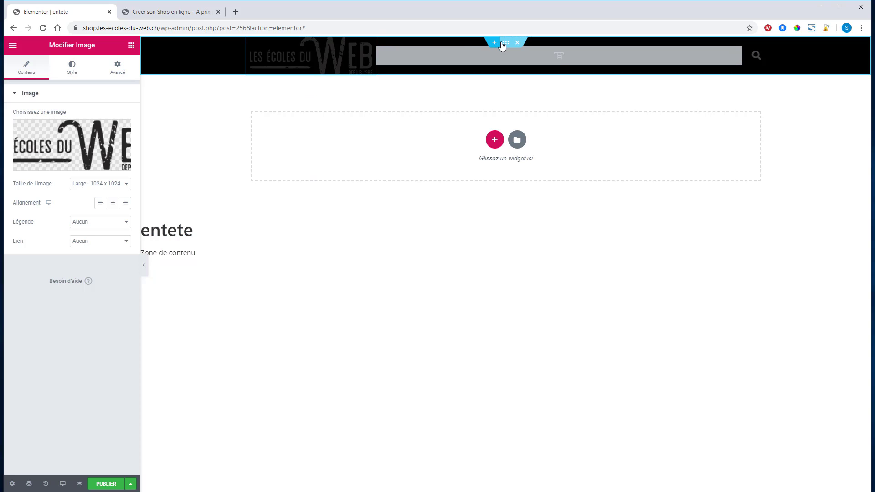
- Set the header section's background colour to light grey #DBDBDB
left_click(506, 44)
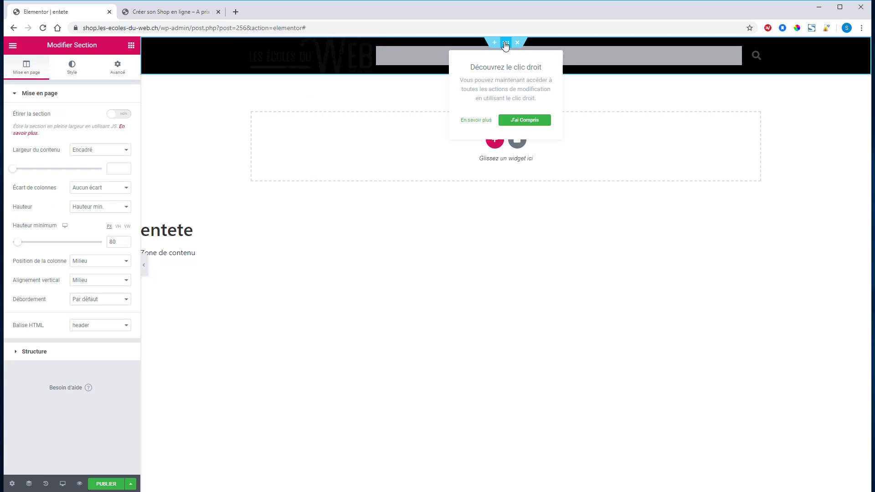
left_click(73, 68)
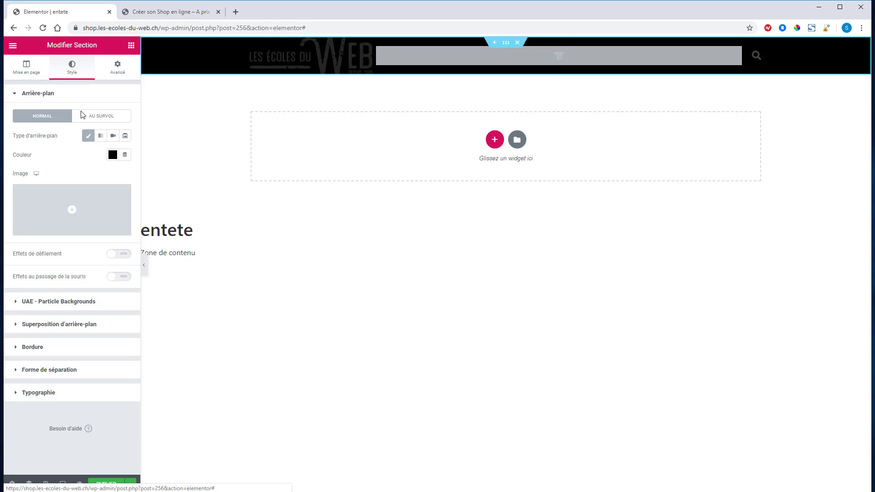
left_click(113, 155)
left_click(92, 179)
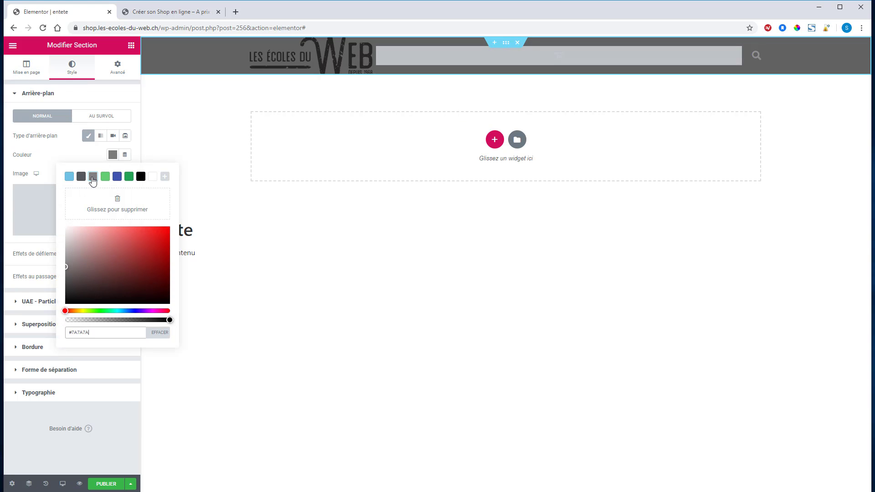
left_click_drag(70, 256, 63, 237)
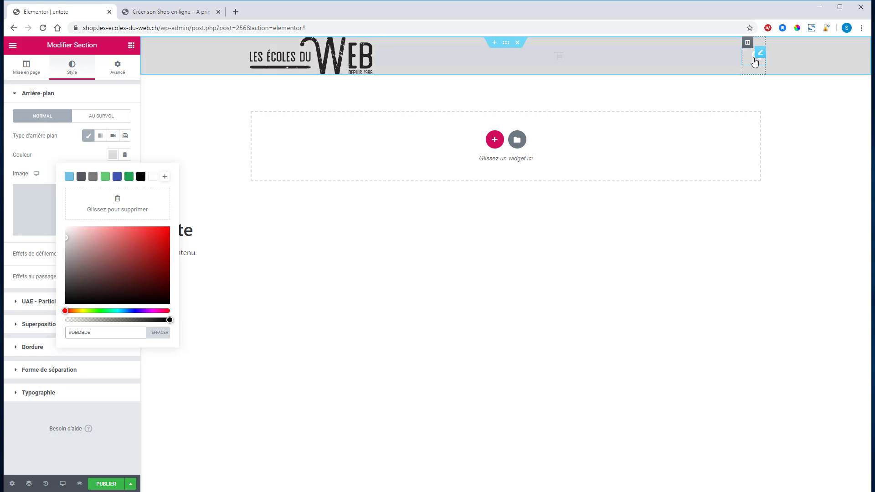
- Delete the search form widget from the last column of the header
left_click(757, 55)
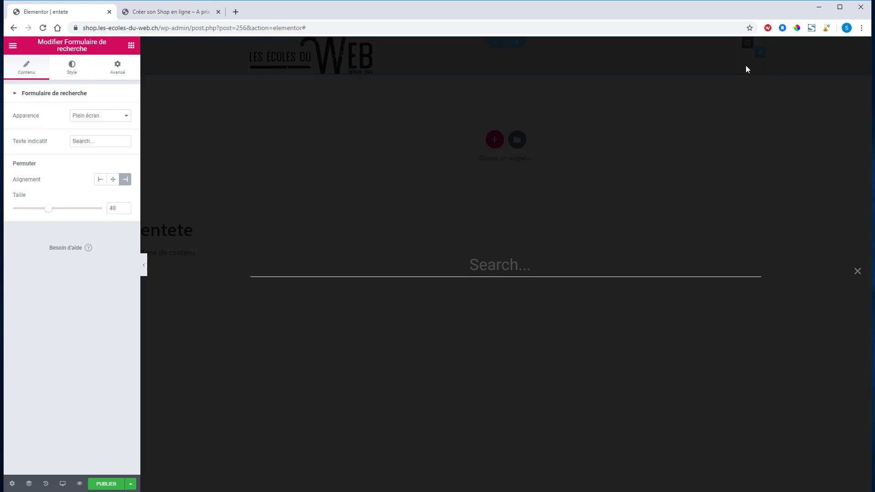
left_click(749, 103)
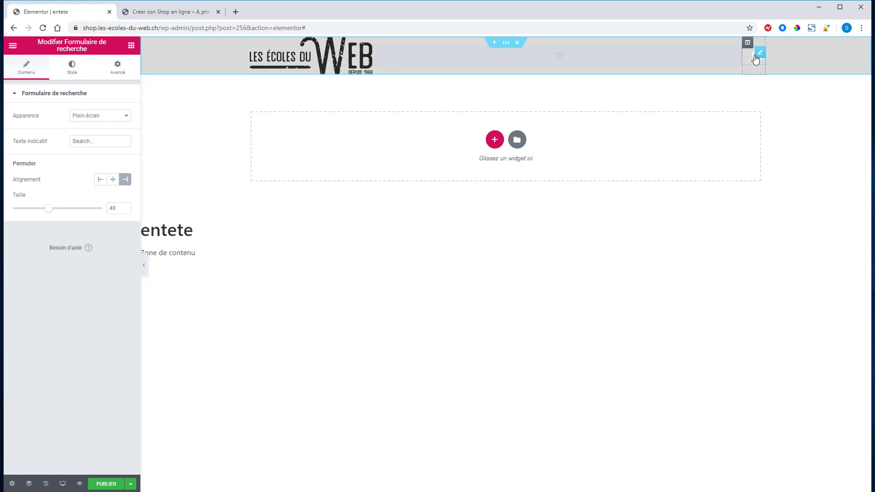
right_click(758, 56)
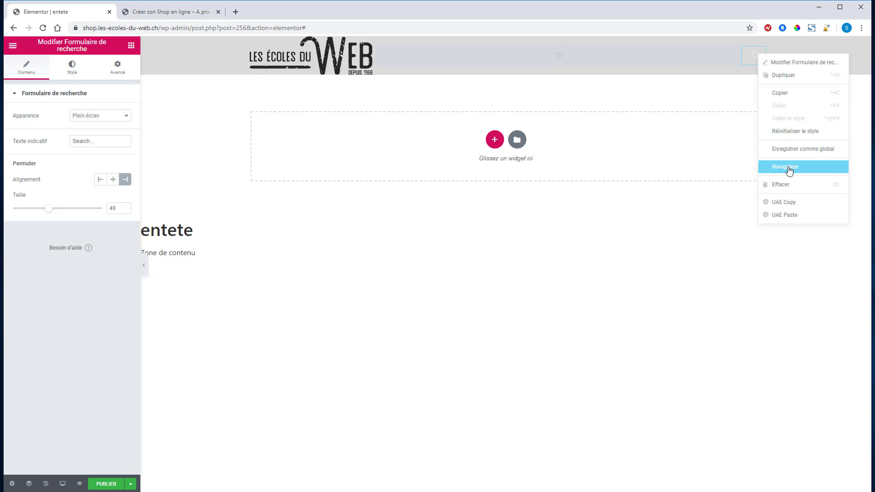
left_click(778, 186)
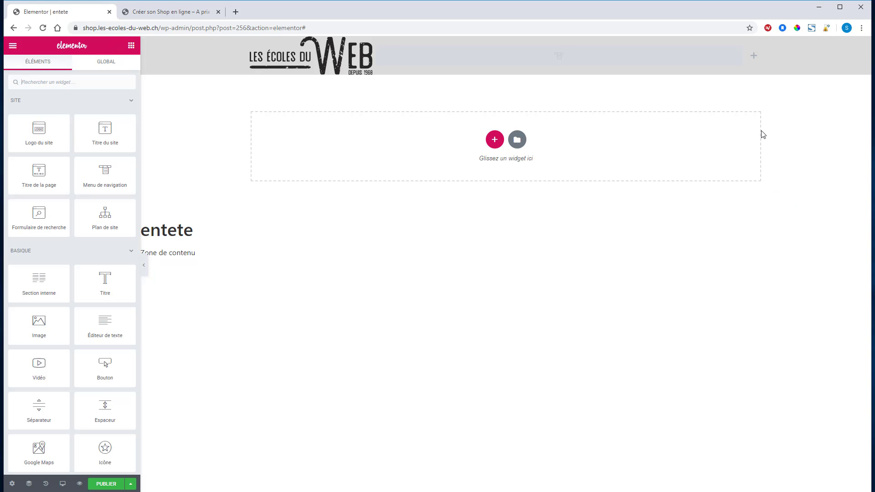
- Set the header's navigation menu widget to use the "principal" menu
left_click(573, 58)
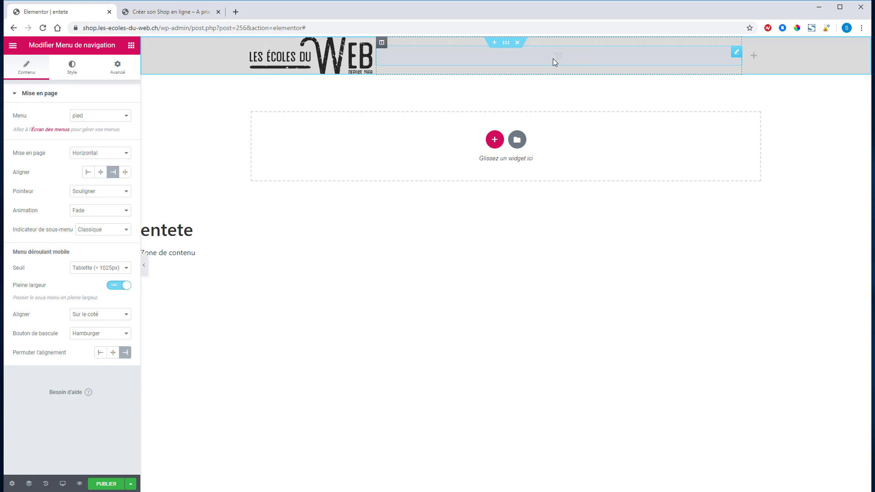
left_click(91, 117)
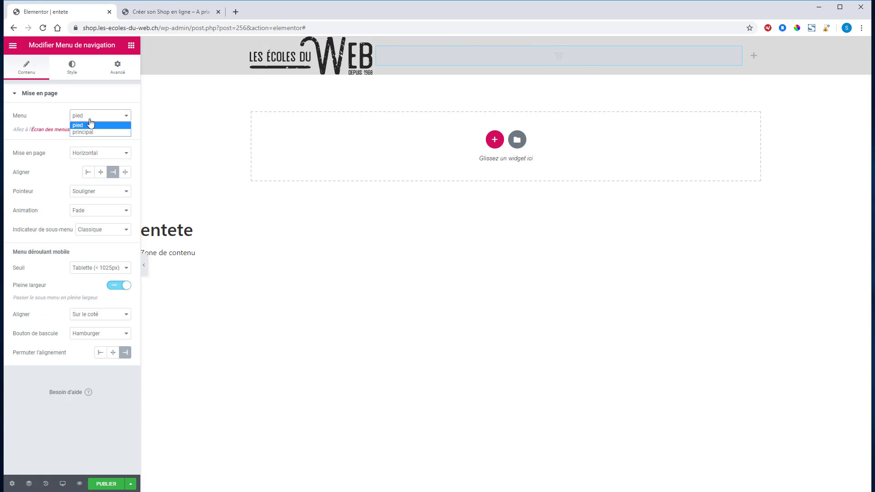
left_click(92, 134)
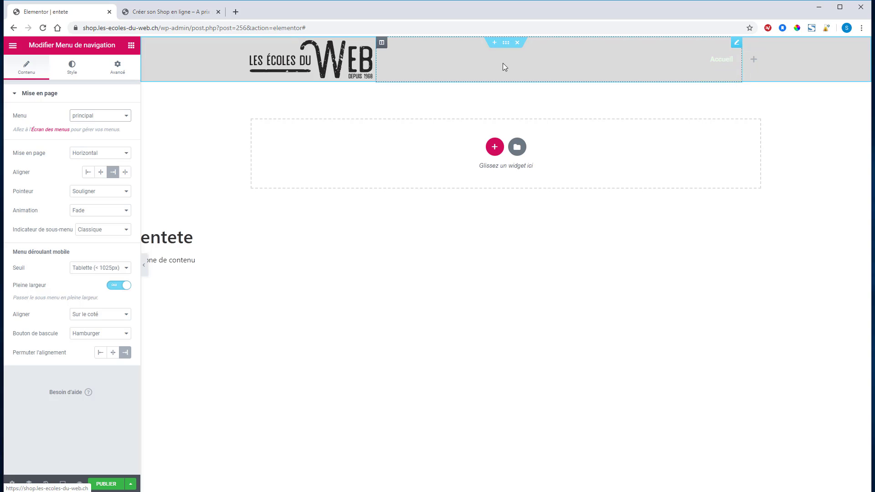
- Publish the header template with the display condition Inclure "Dans tout le site"
left_click(110, 486)
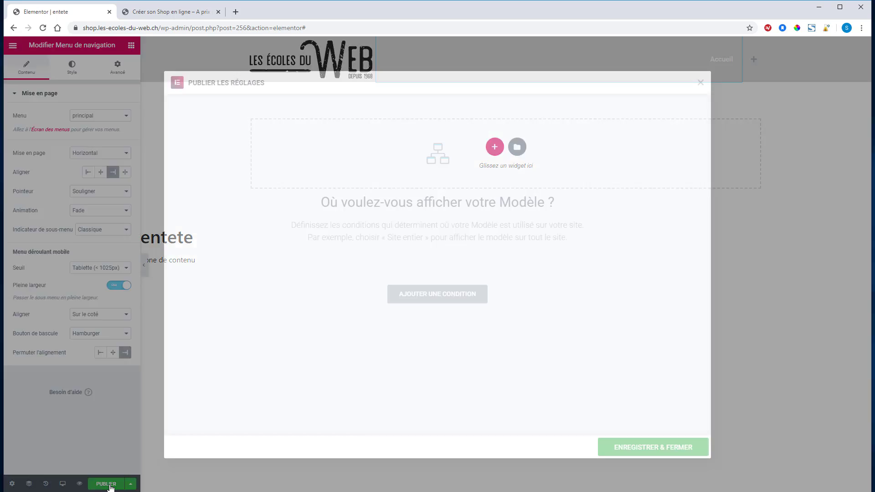
left_click(438, 294)
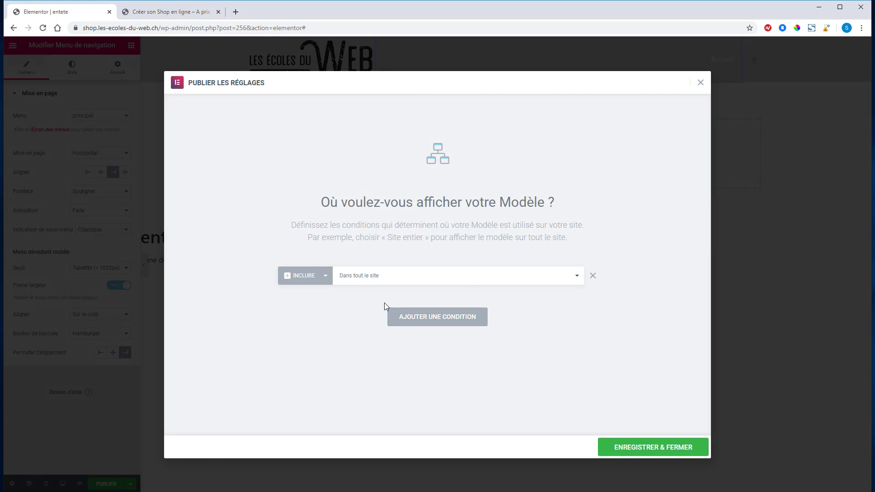
left_click(641, 449)
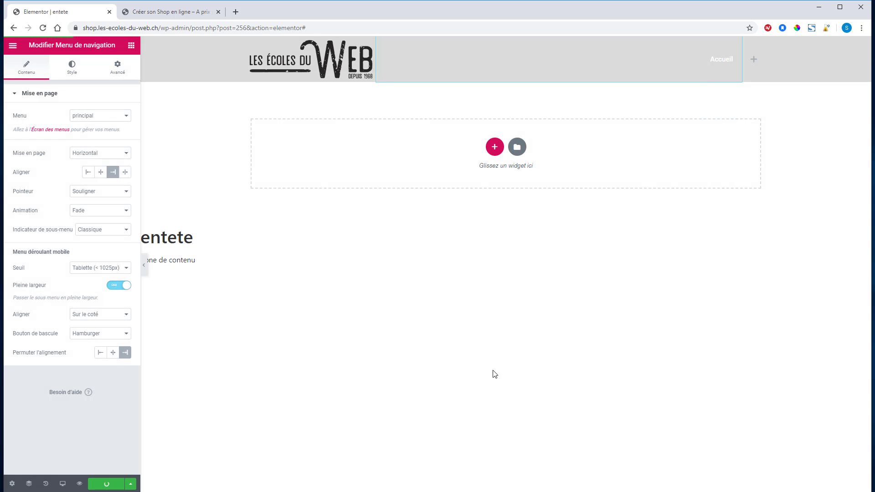
- Leave the Elementor editor for the WordPress admin and open the Theme Builder (Constructeur de thème) template list
left_click(13, 45)
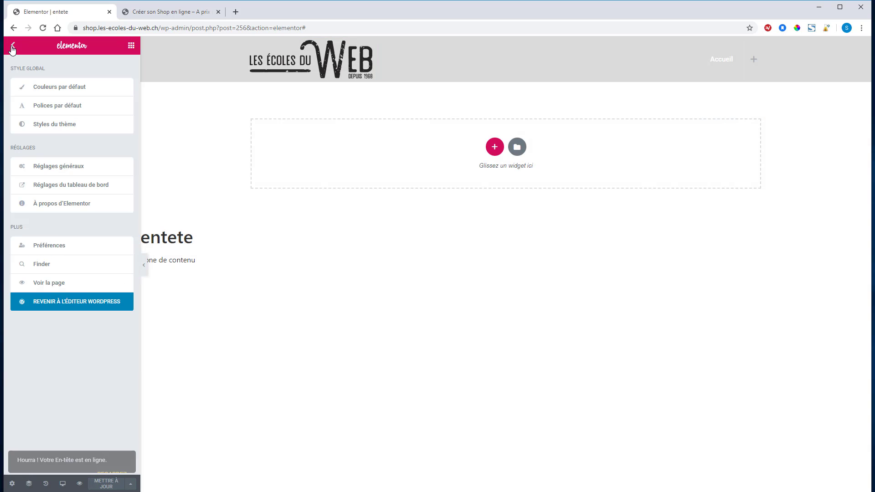
left_click(64, 306)
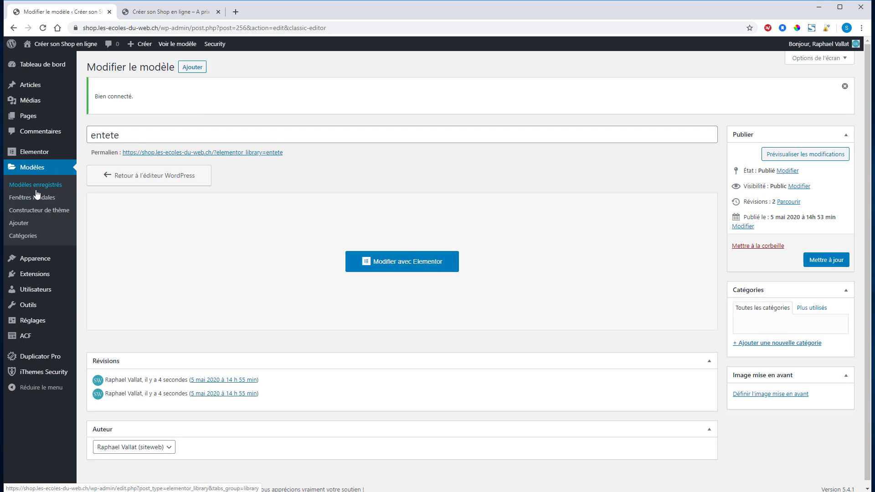
left_click(36, 211)
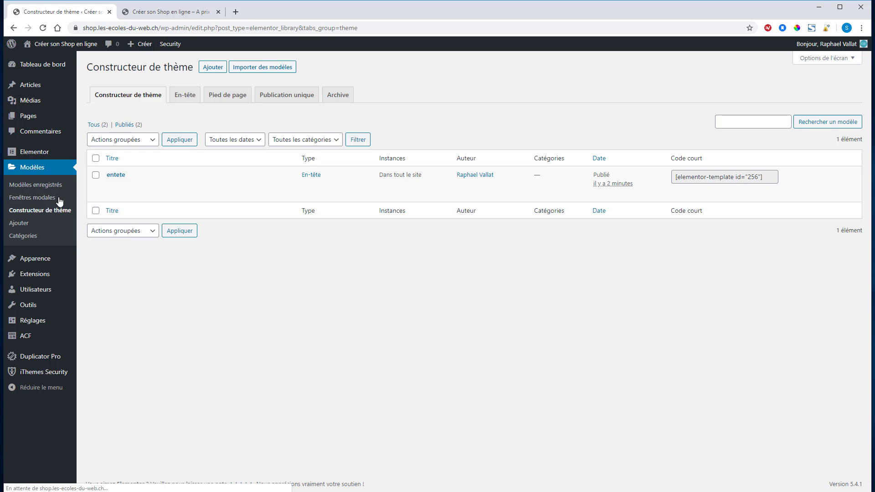
left_click(212, 72)
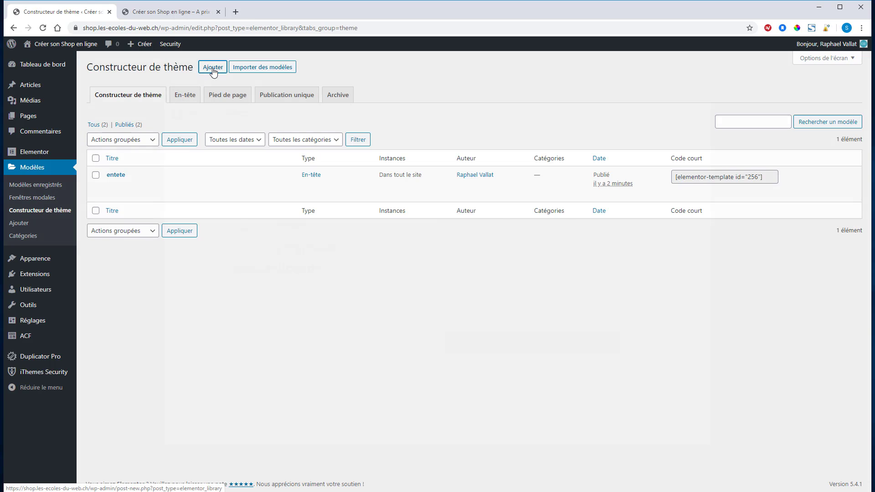
left_click(489, 265)
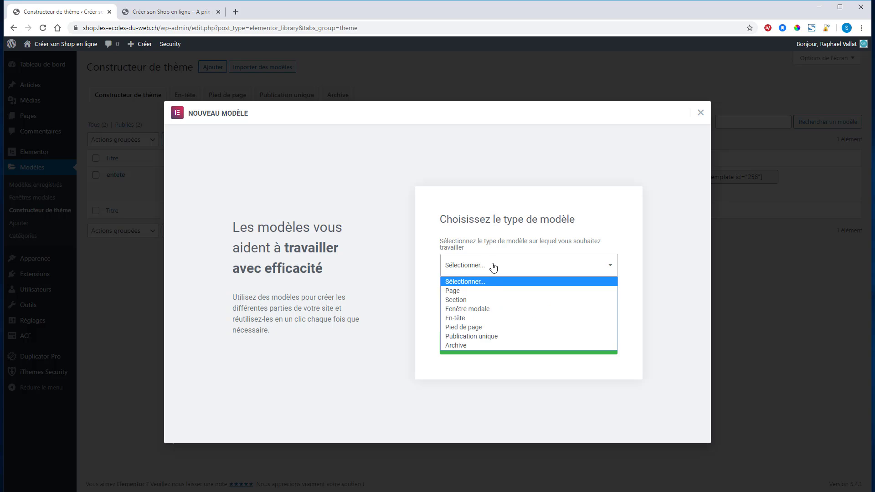
left_click(474, 327)
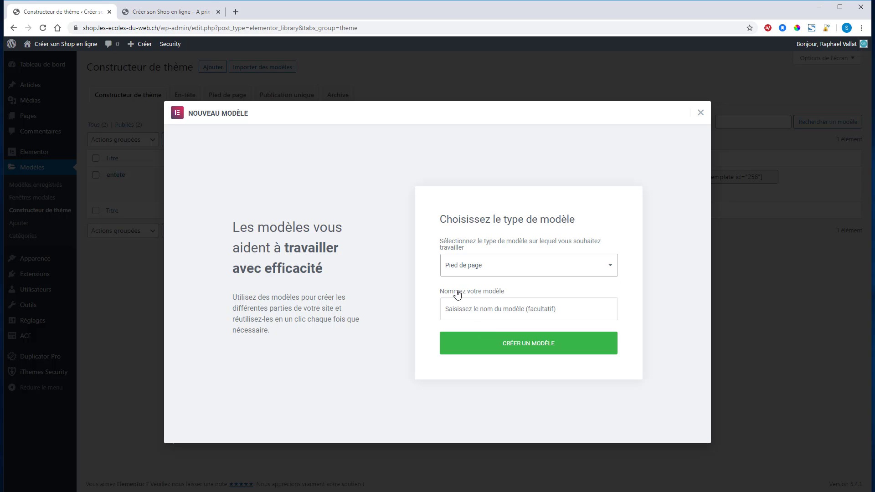
left_click(701, 113)
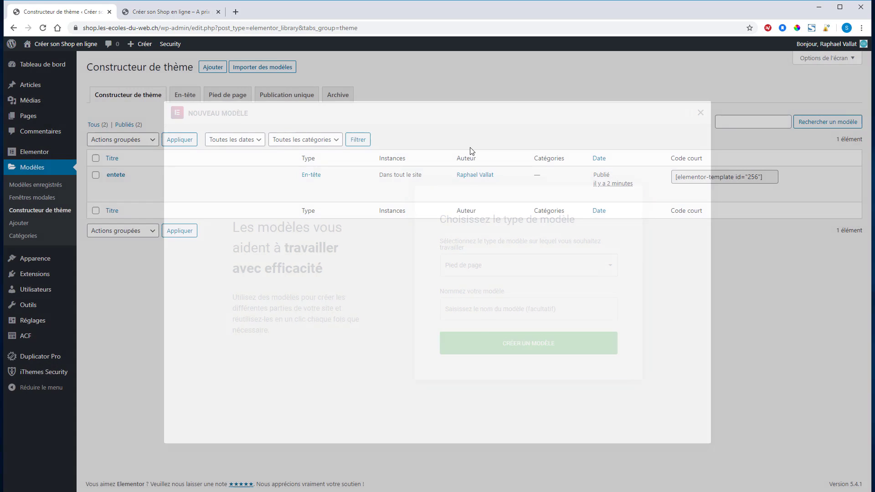
- Create a new footer (Pied de page) template named "pied" from the Theme Builder's footer templates
left_click(189, 103)
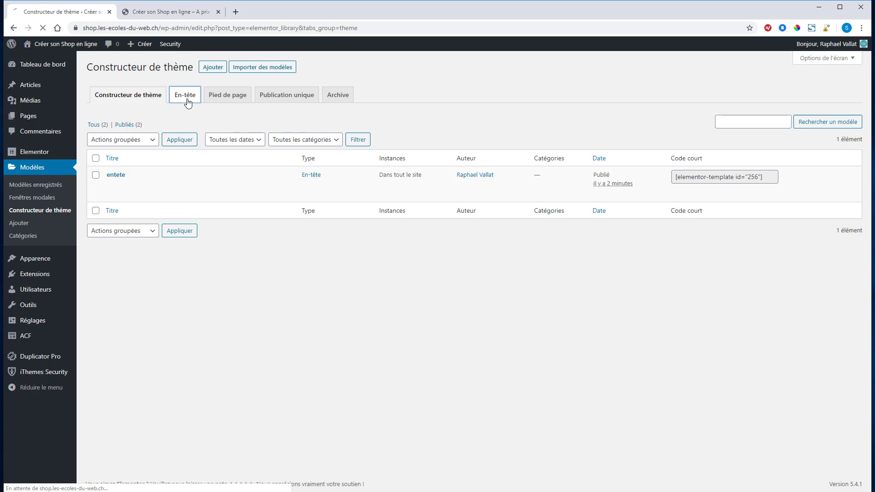
left_click(217, 99)
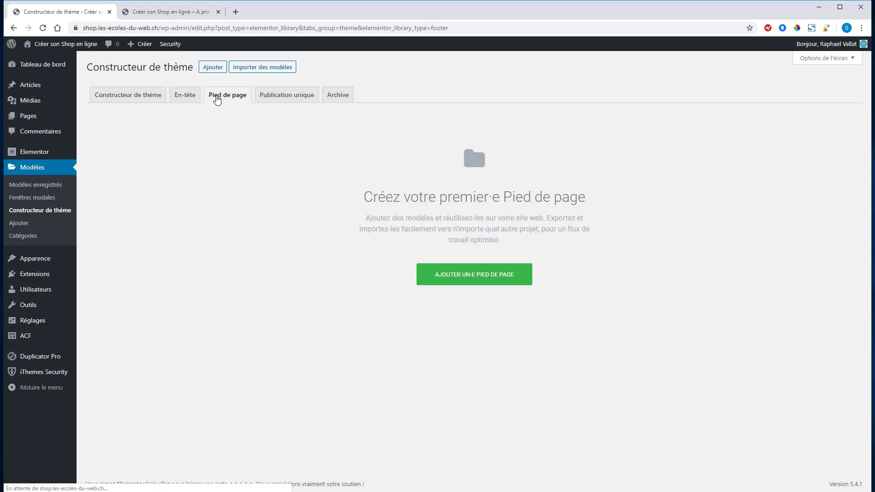
left_click(470, 272)
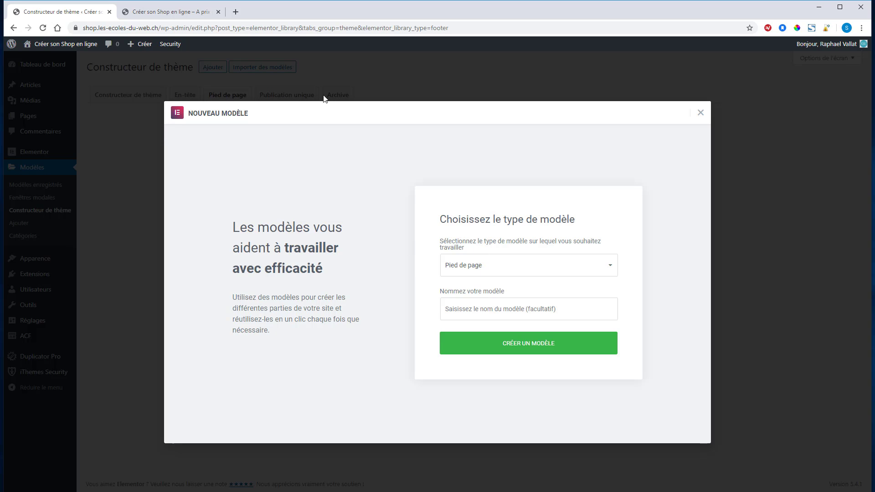
left_click(487, 310)
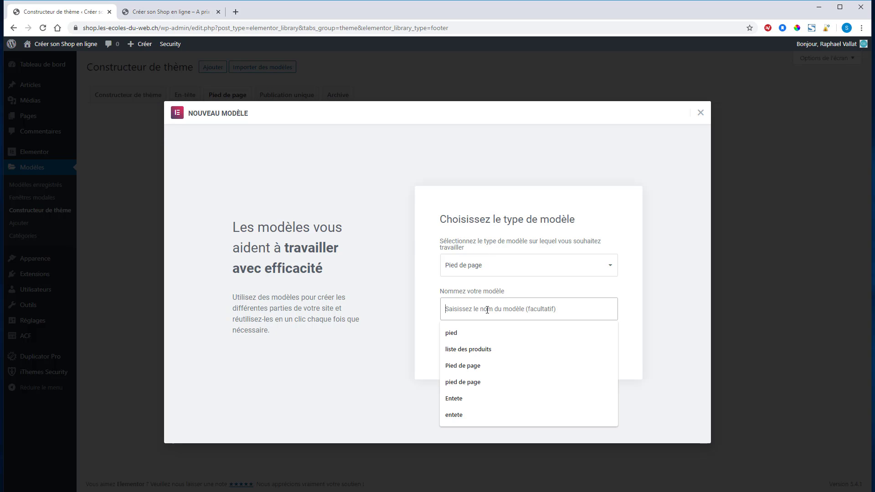
left_click(484, 331)
left_click(529, 347)
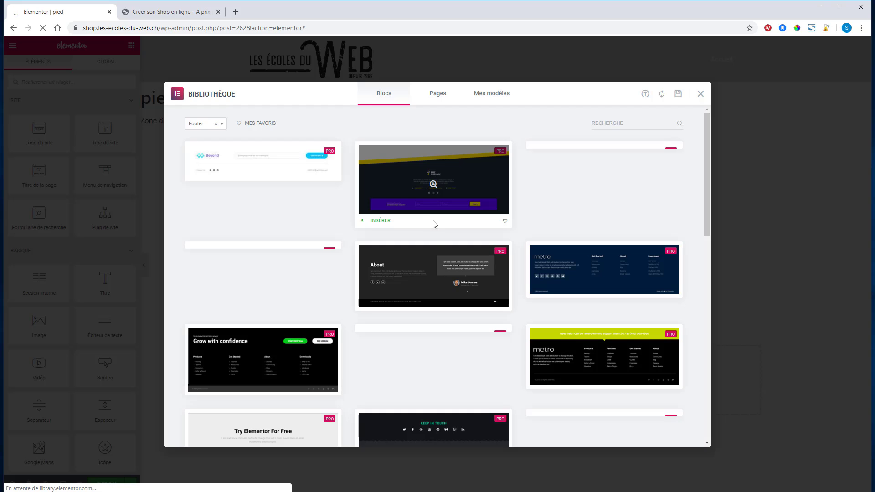
- Insert the library footer block with a lime green support banner above black link columns
scroll(433, 227, "down", 3)
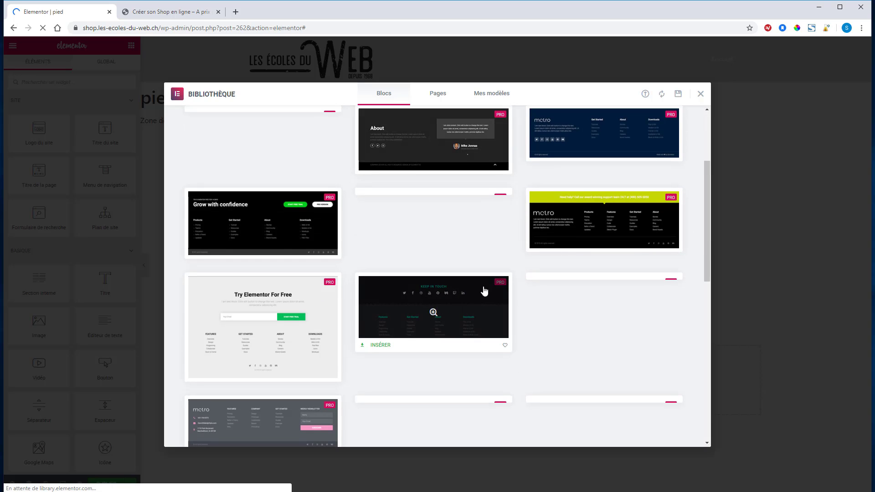
left_click(617, 219)
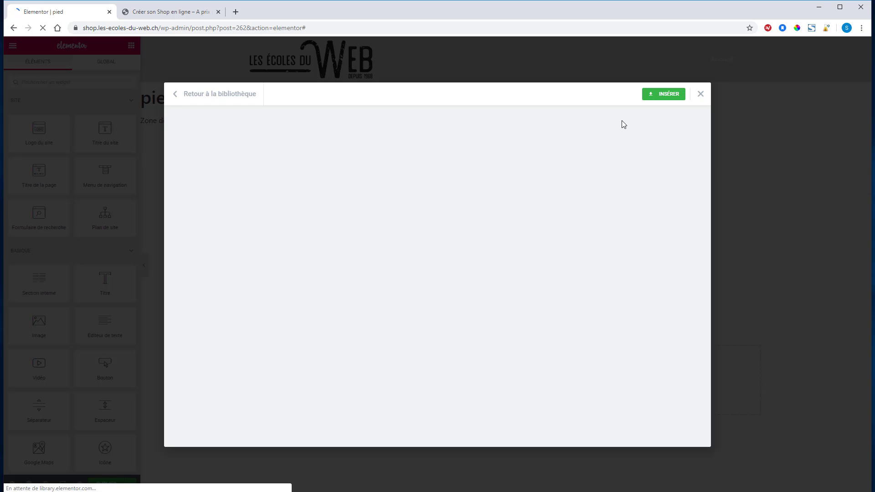
left_click(665, 97)
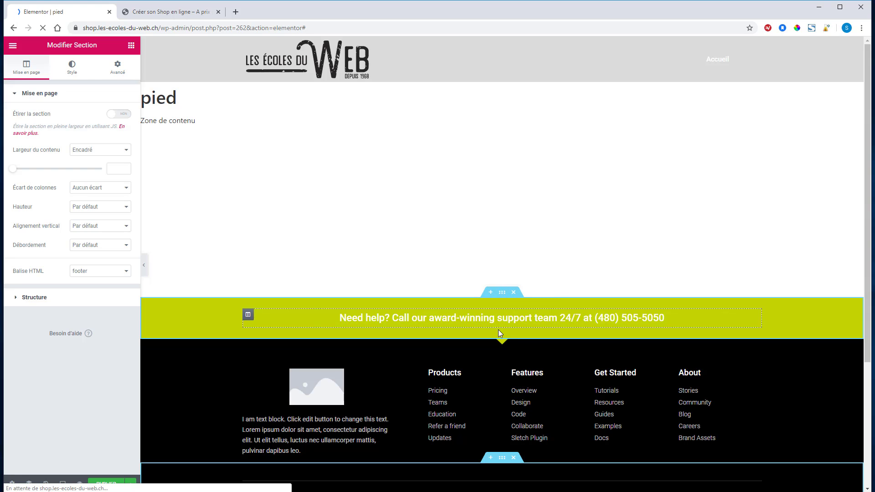
- Set the support banner section's background colour to light grey #C9C9C9 and copy its colour code
left_click(501, 293)
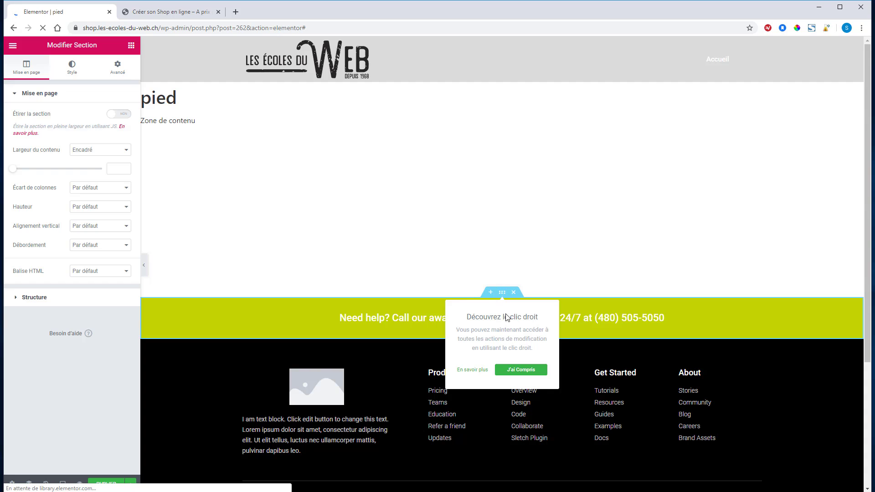
left_click(518, 370)
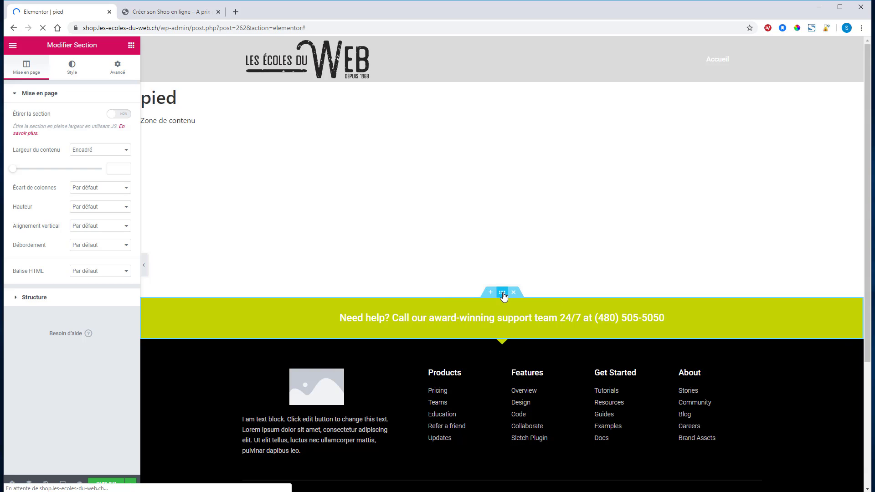
left_click(74, 74)
left_click(112, 155)
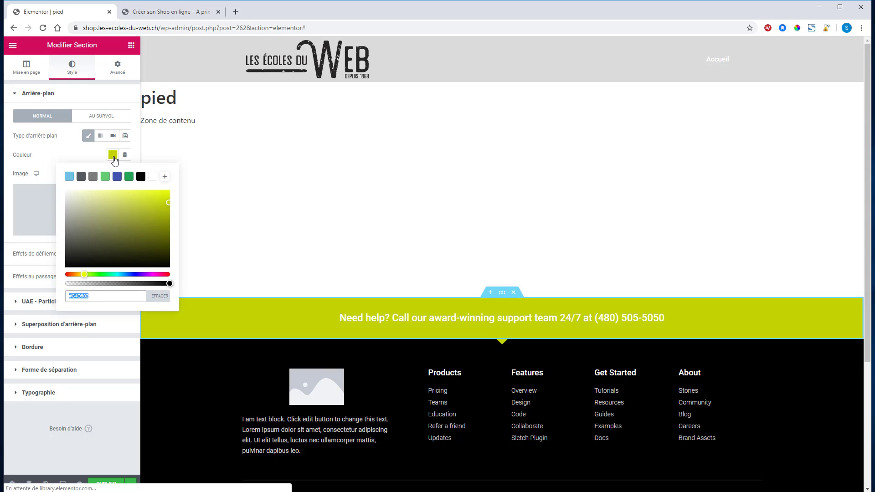
left_click_drag(79, 217, 49, 206)
left_click_drag(90, 296, 63, 299)
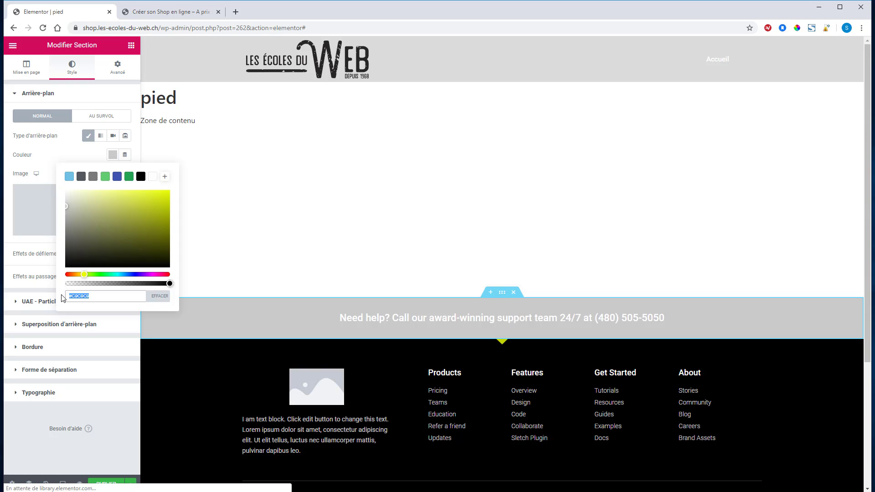
key("ctrl+c")
left_click(74, 155)
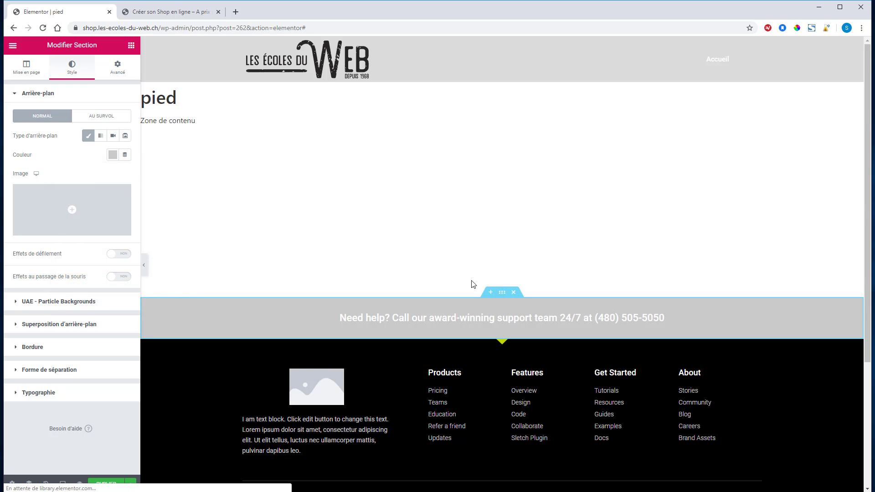
- Set the upper Flèche separator colour of the black inner section to the copied grey #C9C9C9
mouse_move(498, 340)
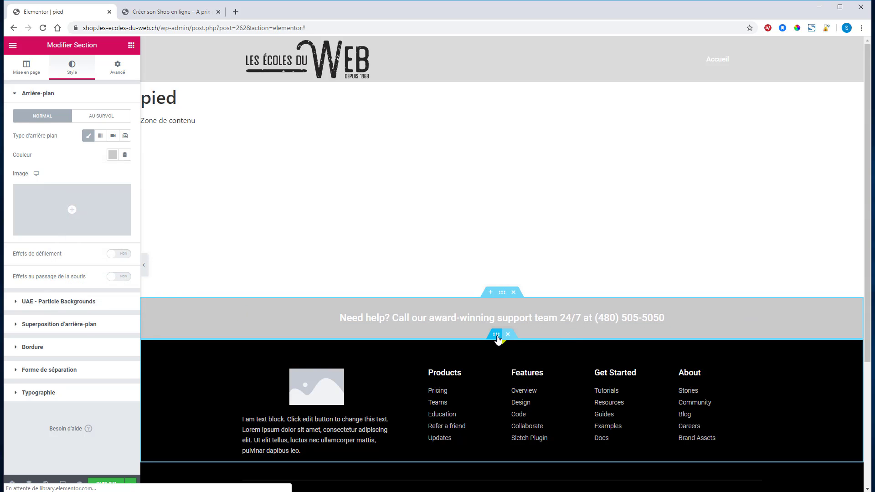
left_click(497, 338)
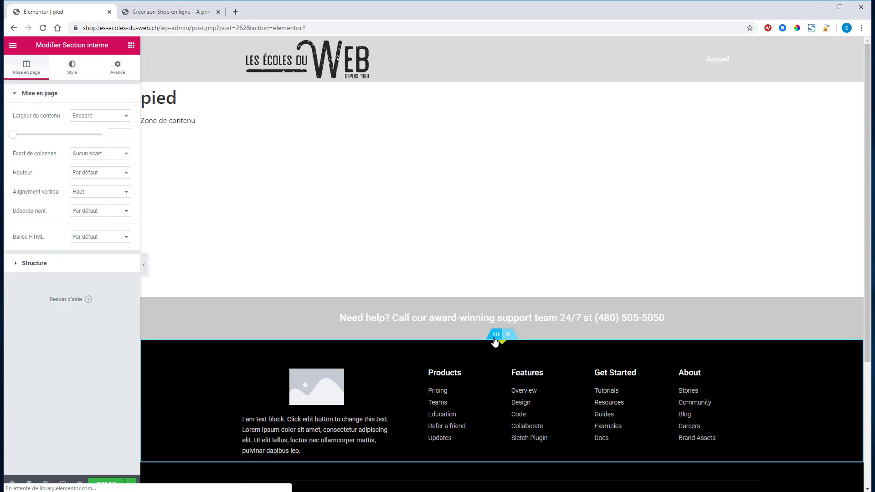
left_click(117, 72)
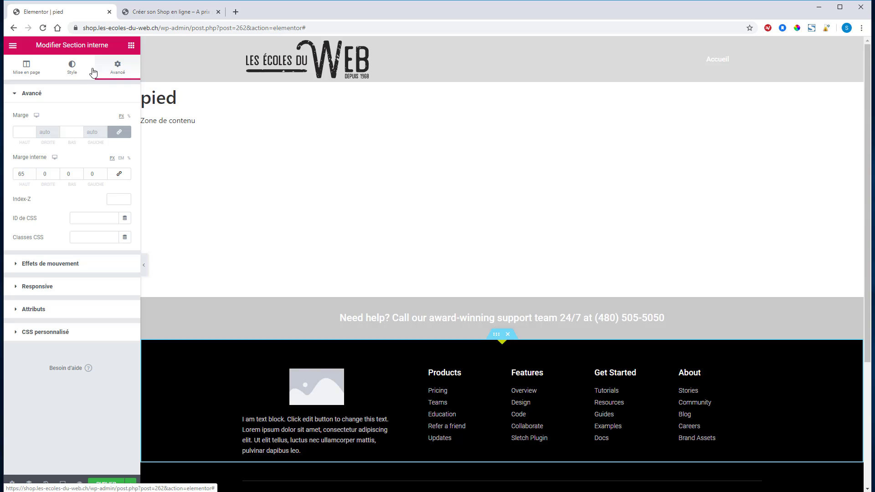
left_click(77, 73)
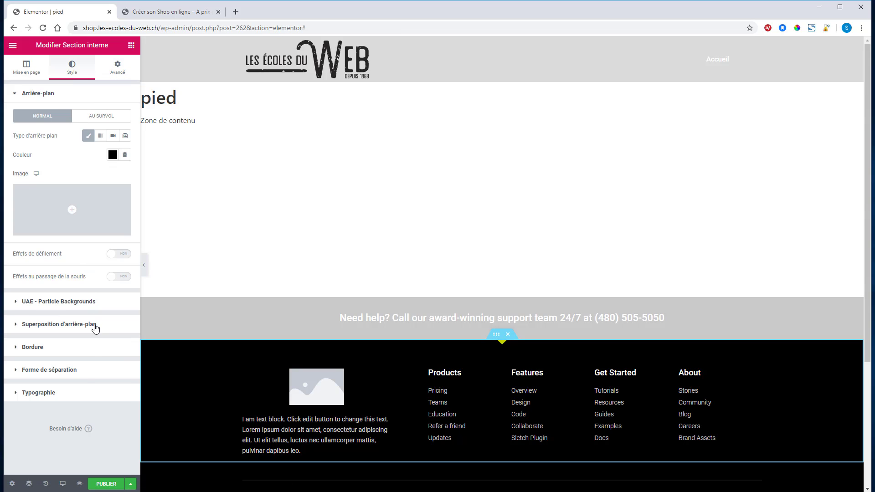
left_click(58, 371)
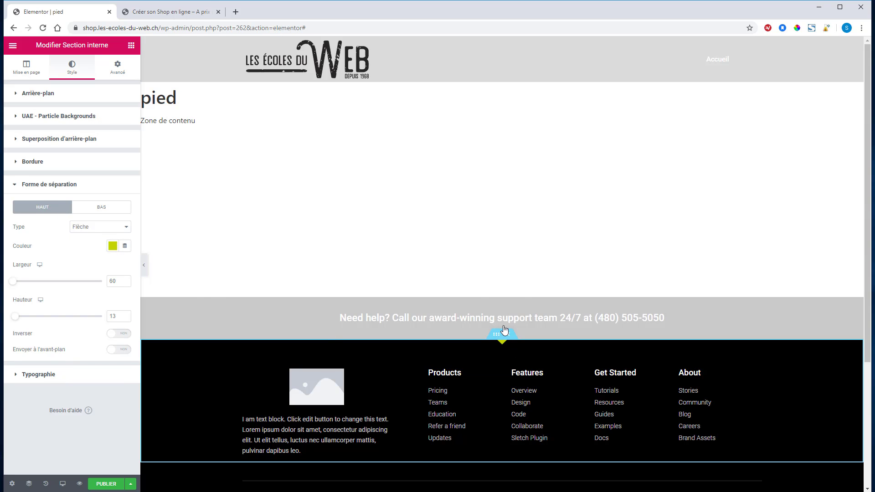
left_click(113, 246)
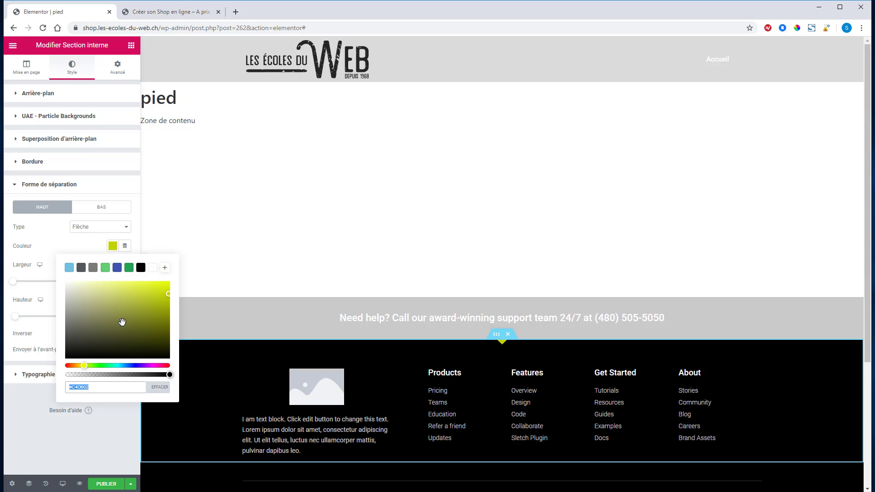
key("ctrl+v")
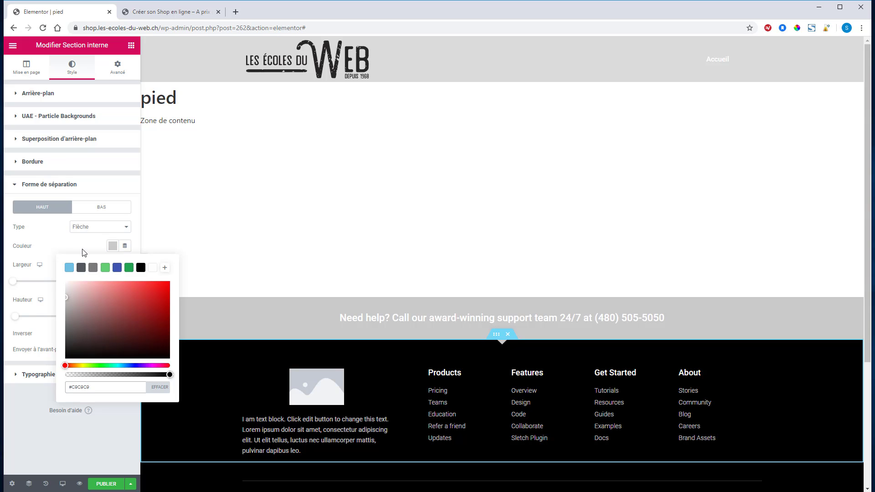
left_click(83, 250)
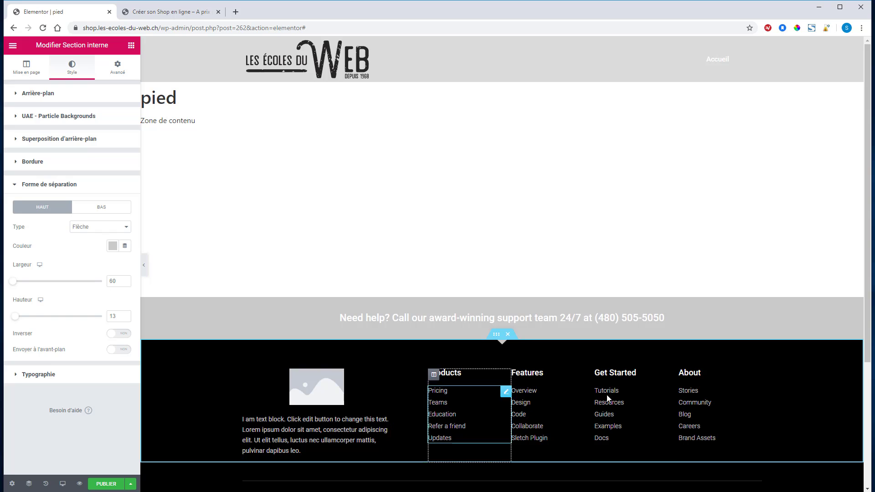
- Publish the footer template with the display condition Inclure "Dans tout le site"
left_click(108, 484)
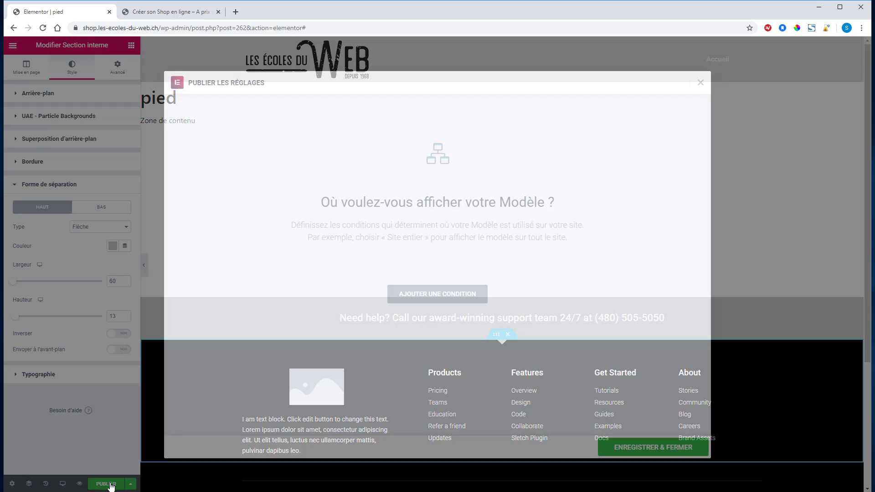
left_click(447, 301)
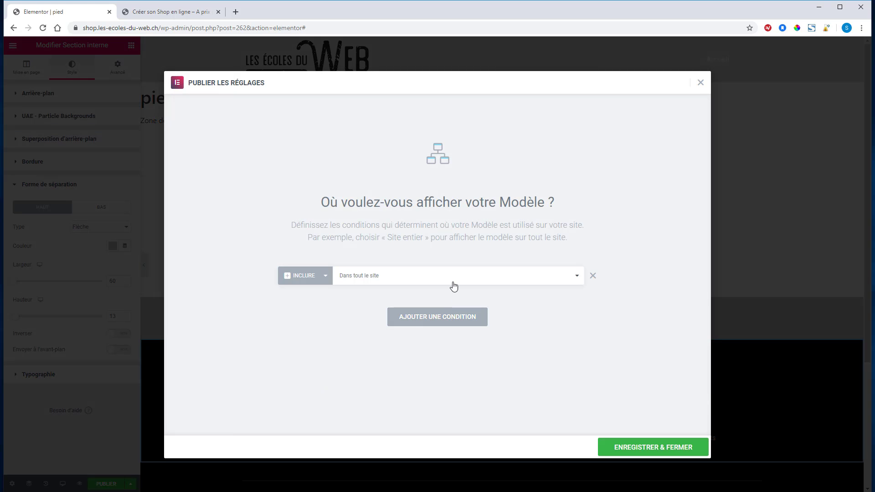
left_click(454, 281)
left_click(449, 295)
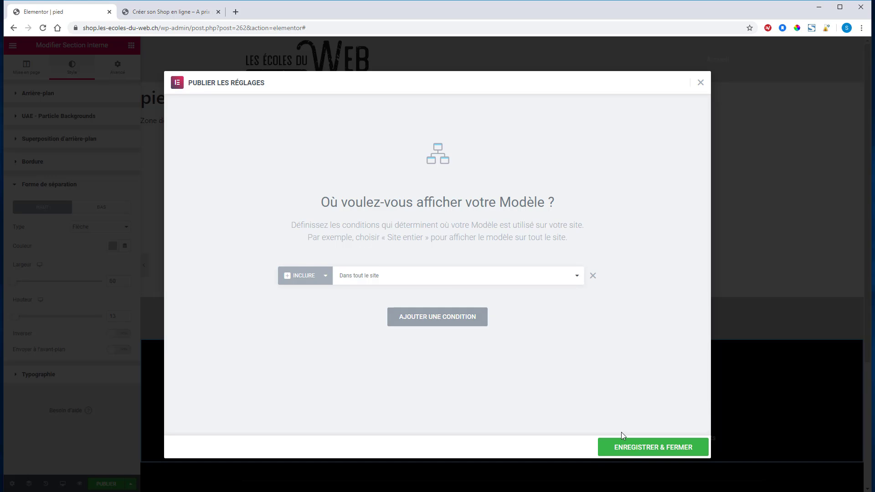
left_click(632, 446)
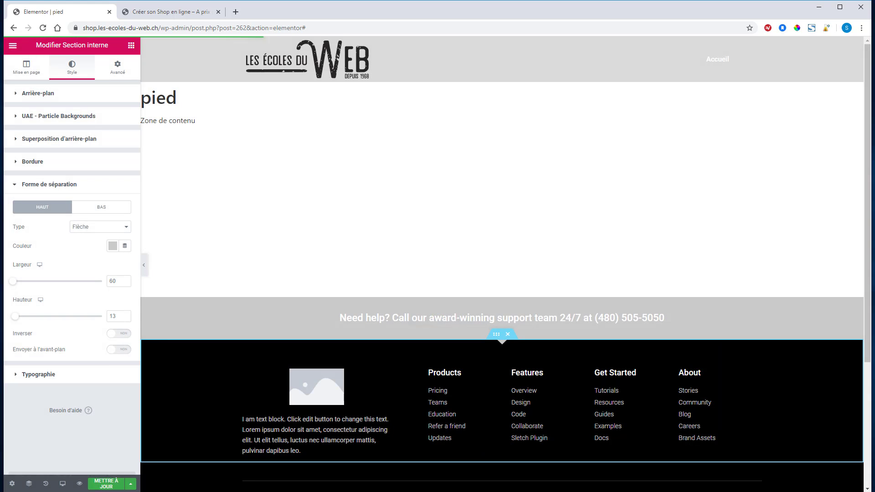
- Reload the shop's public home page to check the new header and footer, and return to the footer editor
left_click(172, 13)
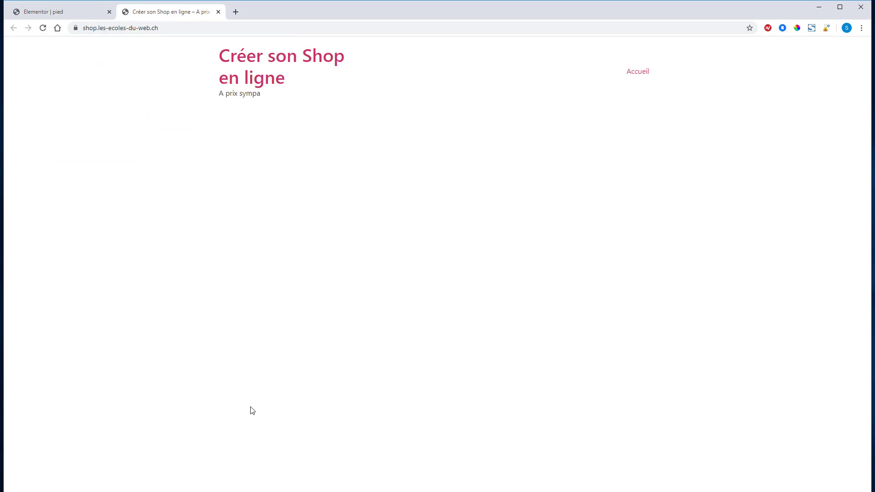
left_click(45, 29)
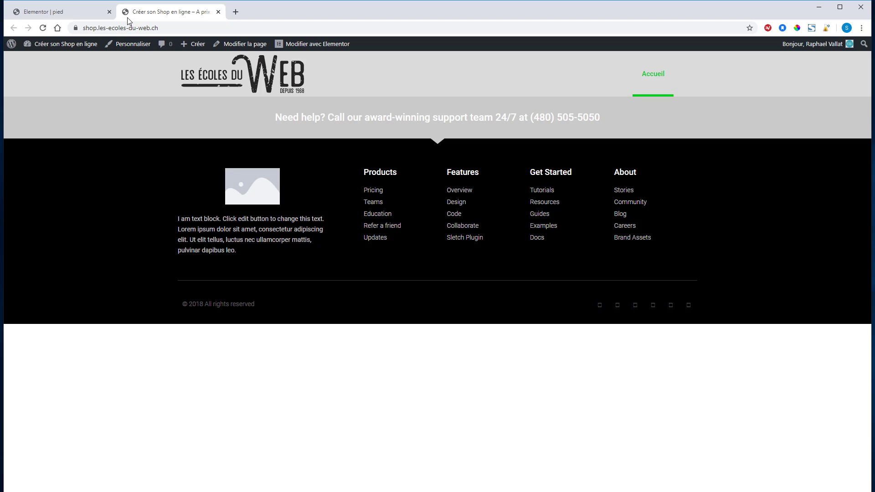
left_click(71, 13)
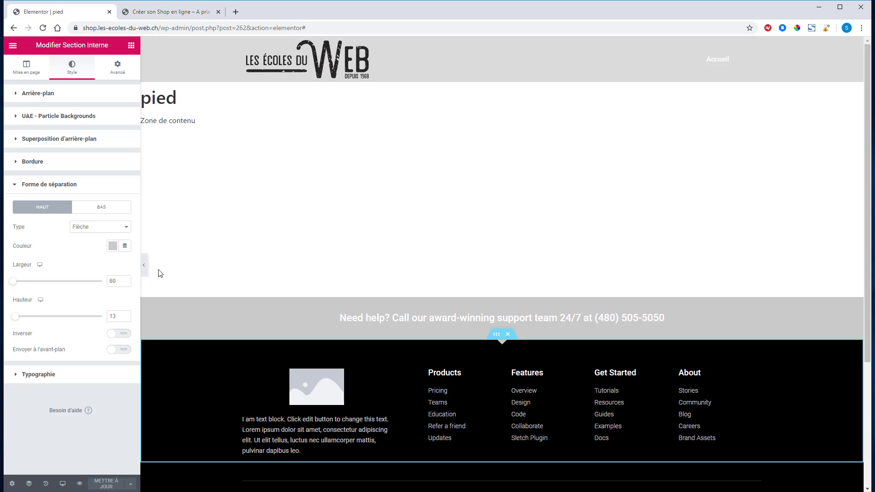